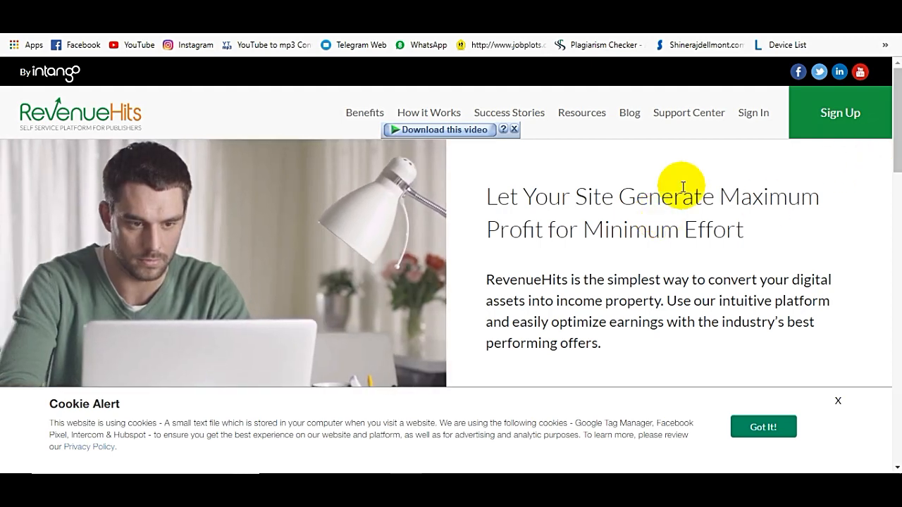
Open the Support Center's finance article on the minimum threshold and read the payout limits for each payment method.
click(702, 114)
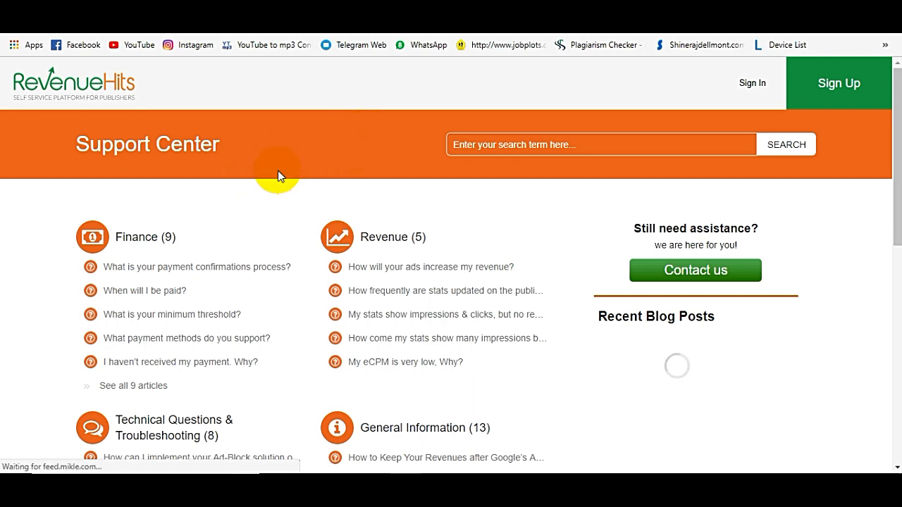
scroll(219, 144, down, 1)
scroll(218, 144, down, 2)
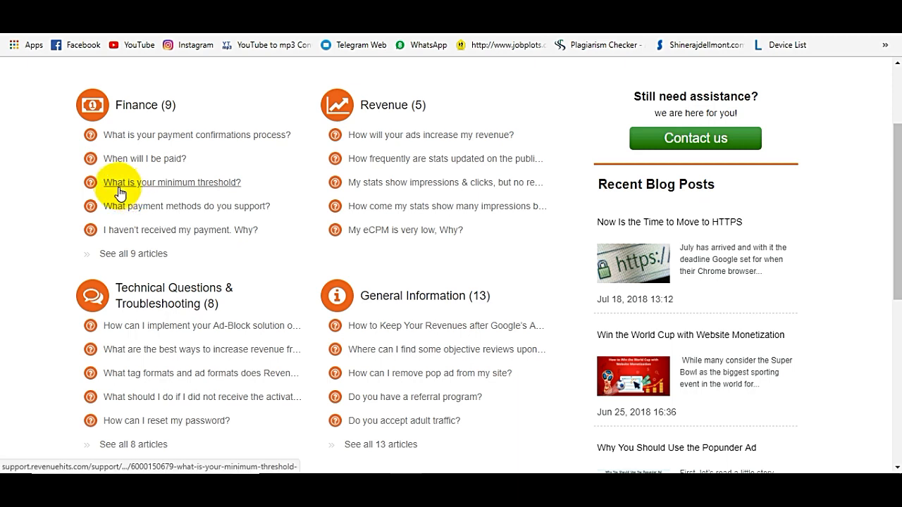
click(213, 184)
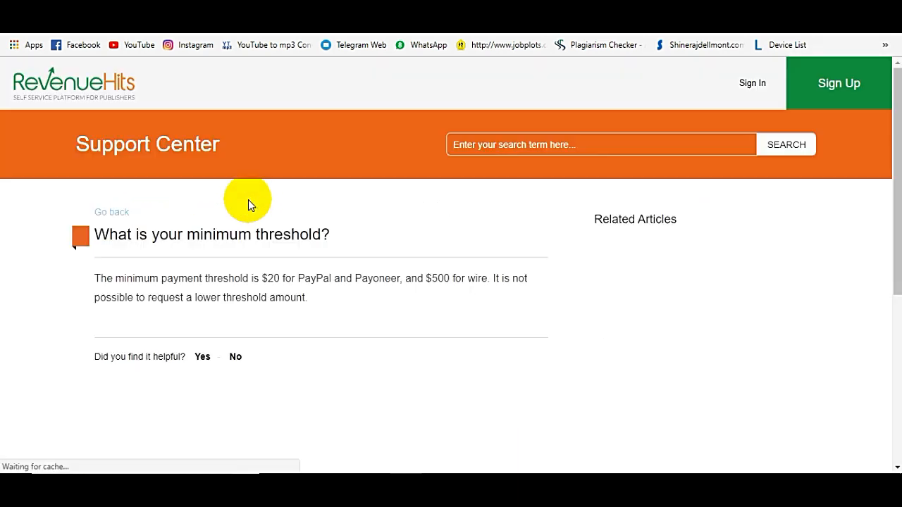
scroll(327, 202, down, 2)
scroll(326, 202, down, 1)
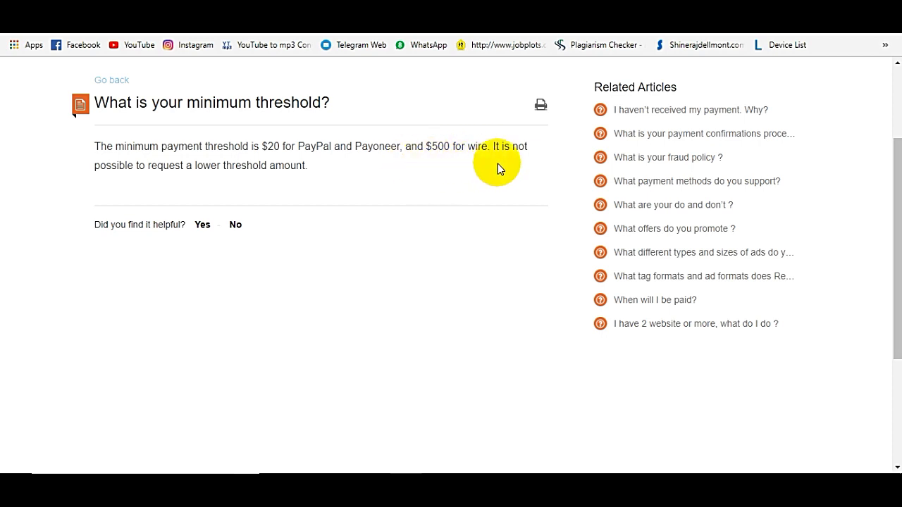
scroll(535, 165, up, 2)
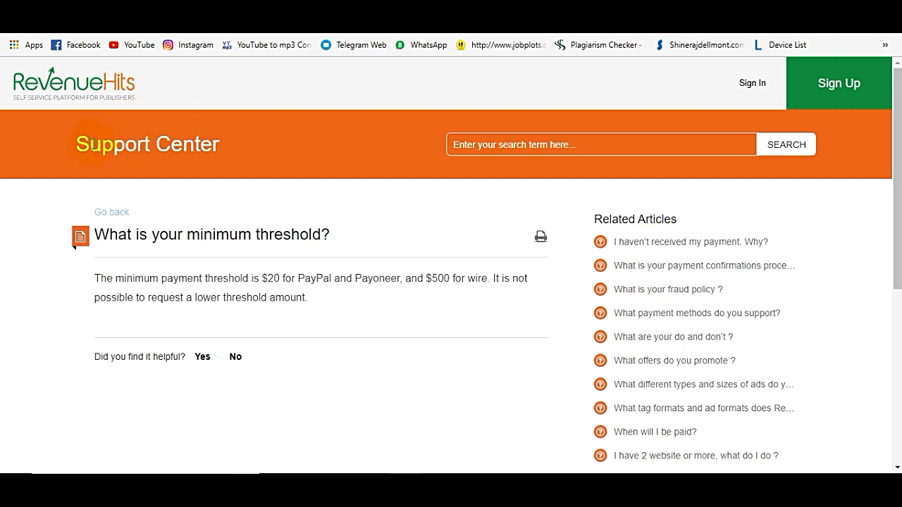
Open the publisher sign-up form and examine its name, site URL and category fields, including the available categories.
click(850, 83)
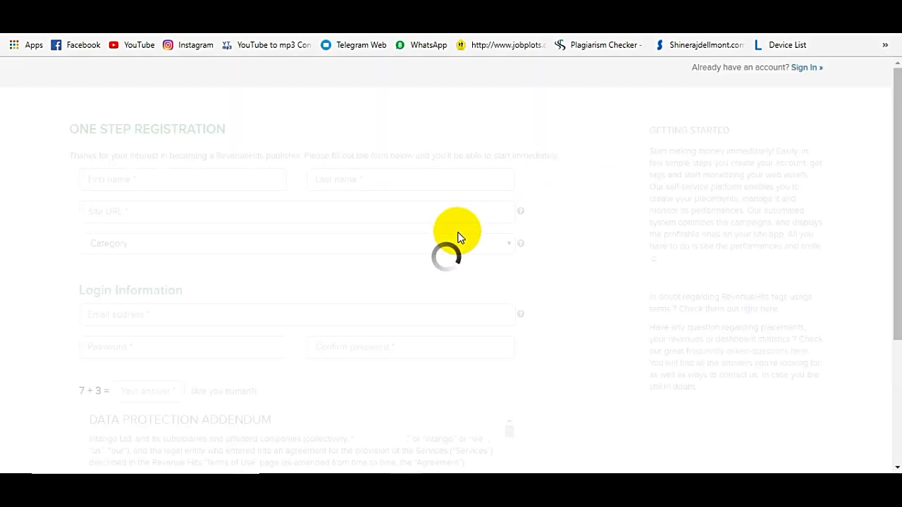
scroll(326, 246, down, 3)
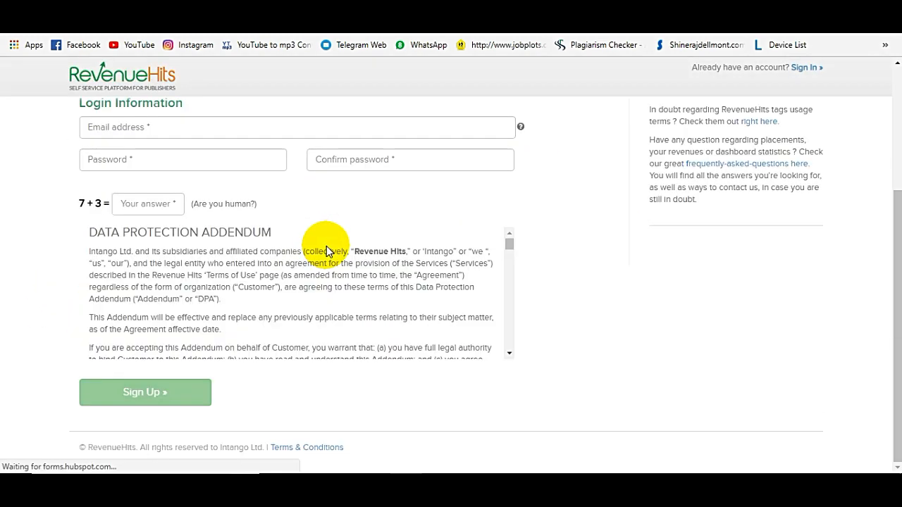
scroll(327, 232, up, 2)
scroll(326, 227, up, 1)
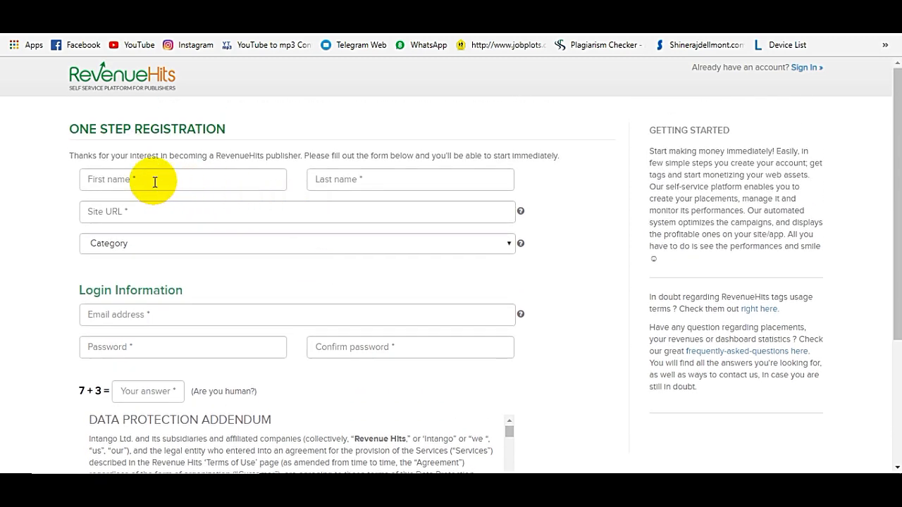
click(180, 215)
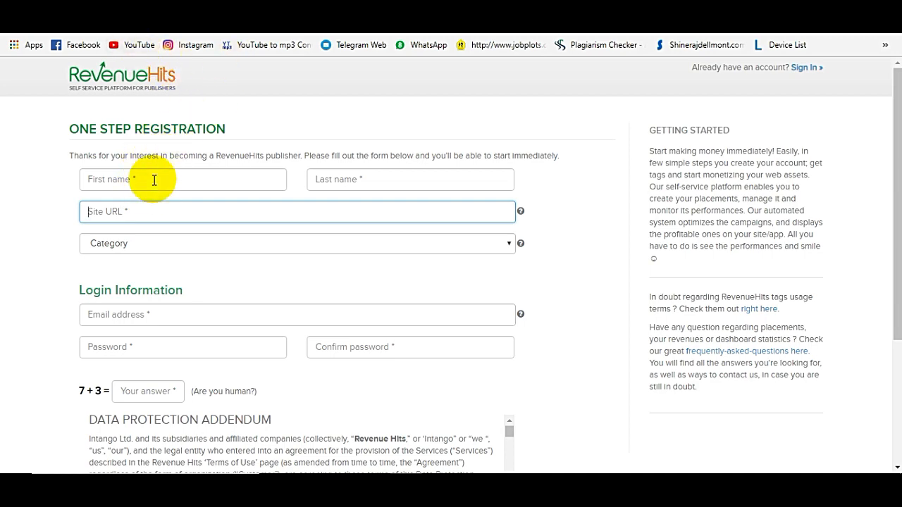
scroll(245, 210, down, 2)
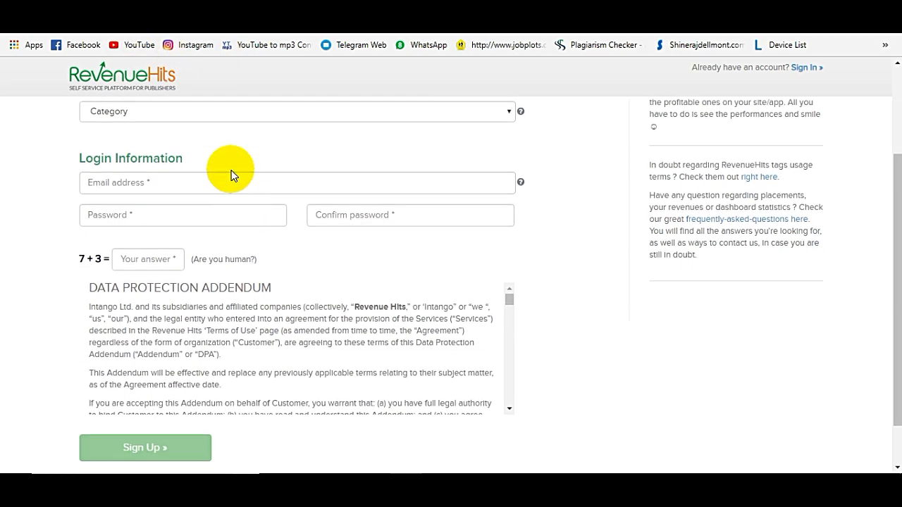
scroll(282, 183, up, 1)
click(490, 182)
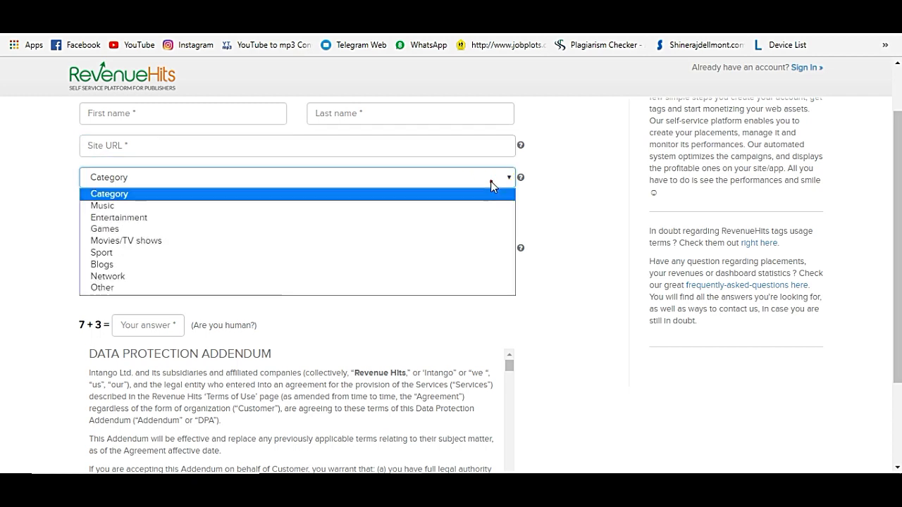
click(326, 184)
scroll(55, 228, down, 1)
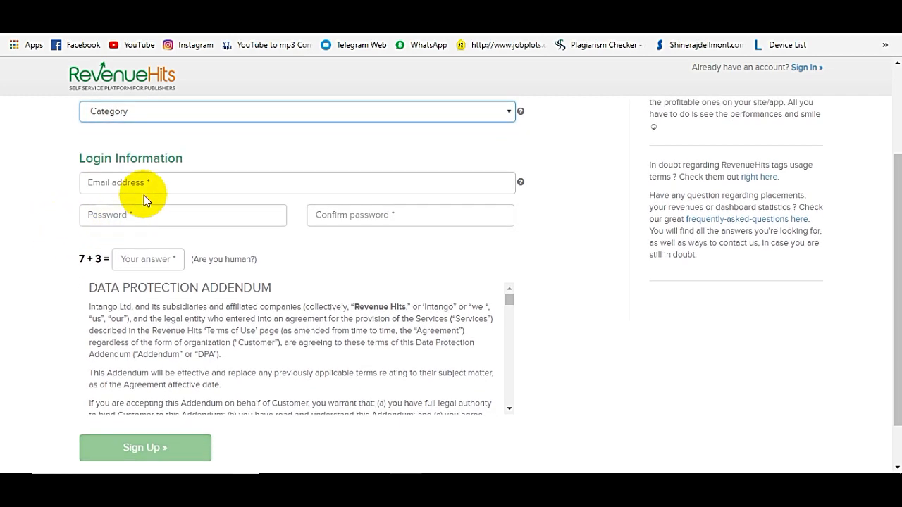
Examine the registration form's login fields, human-check question and Data Protection Addendum.
click(148, 184)
click(50, 182)
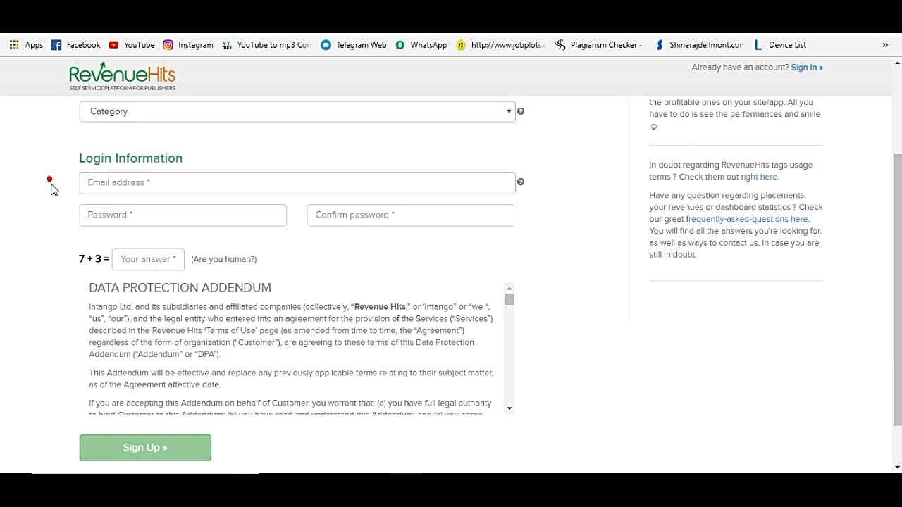
scroll(8, 261, down, 1)
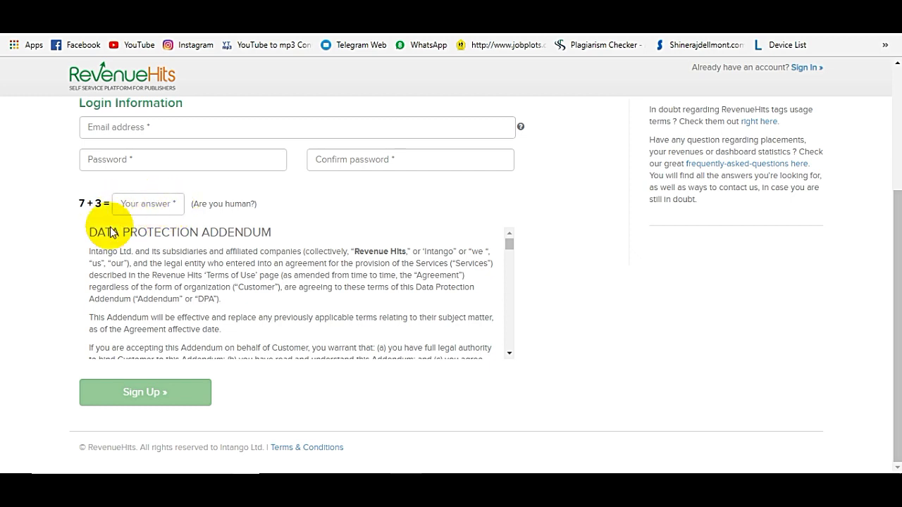
scroll(141, 254, down, 1)
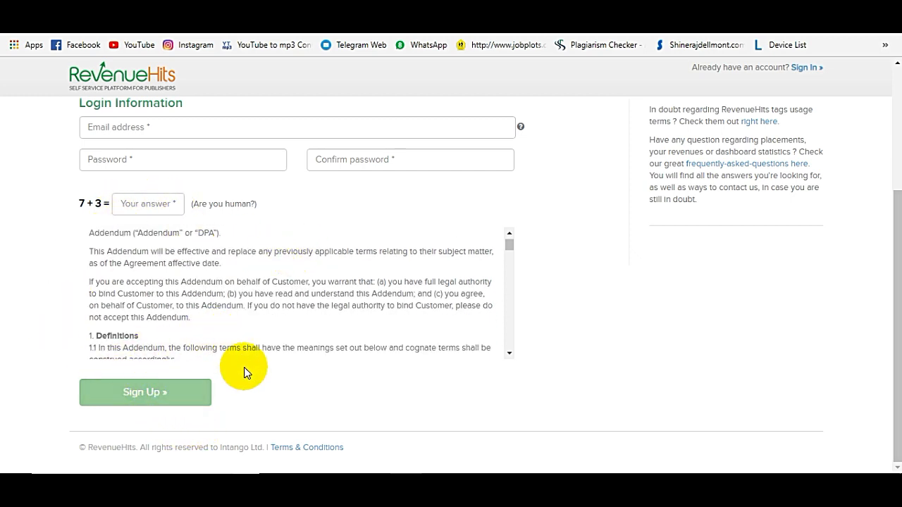
scroll(580, 311, up, 2)
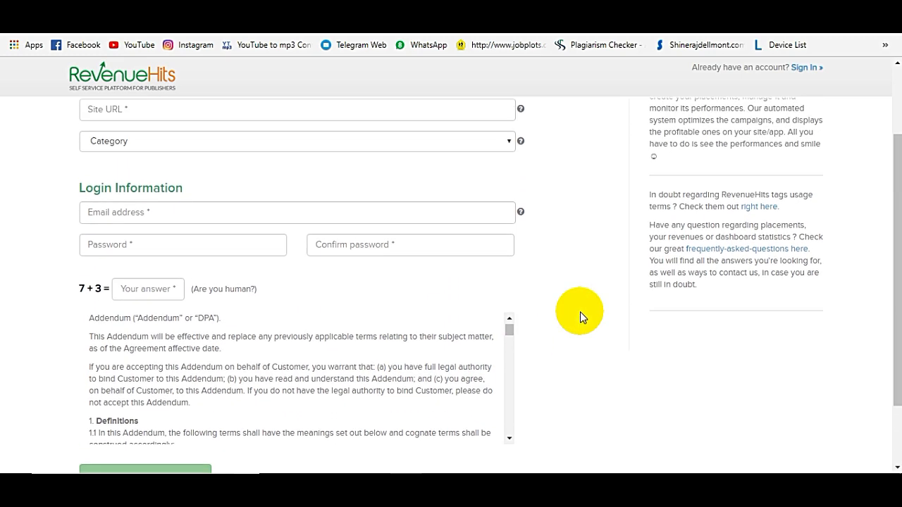
scroll(574, 305, up, 1)
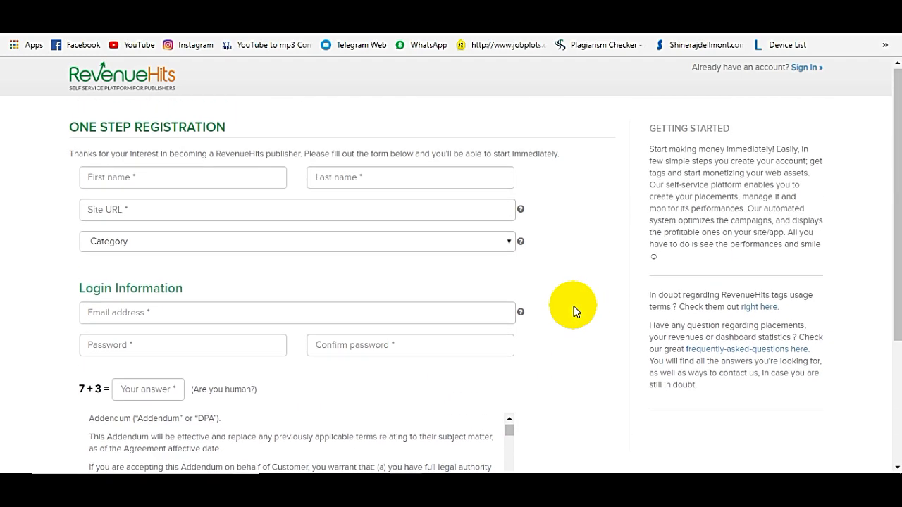
scroll(570, 303, down, 3)
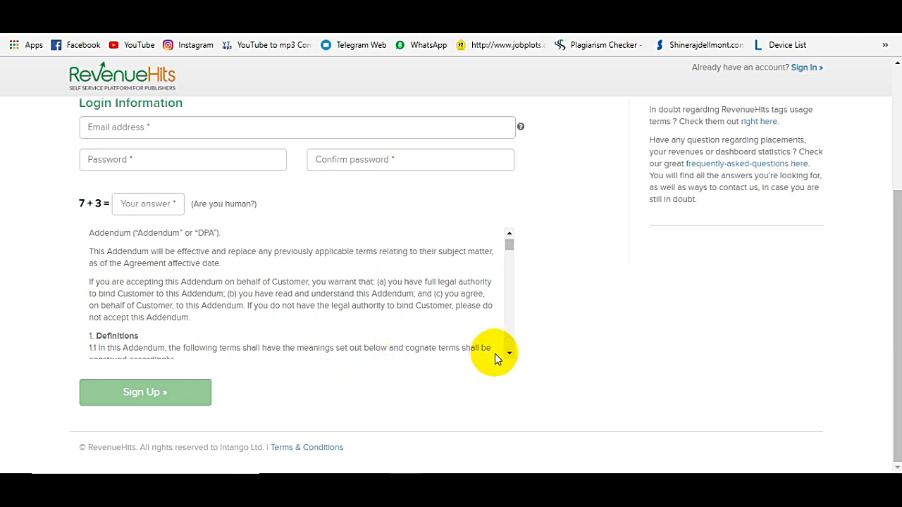
scroll(493, 356, up, 1)
Sign in to the existing publisher account and review the dashboard's overview and top placements.
click(806, 68)
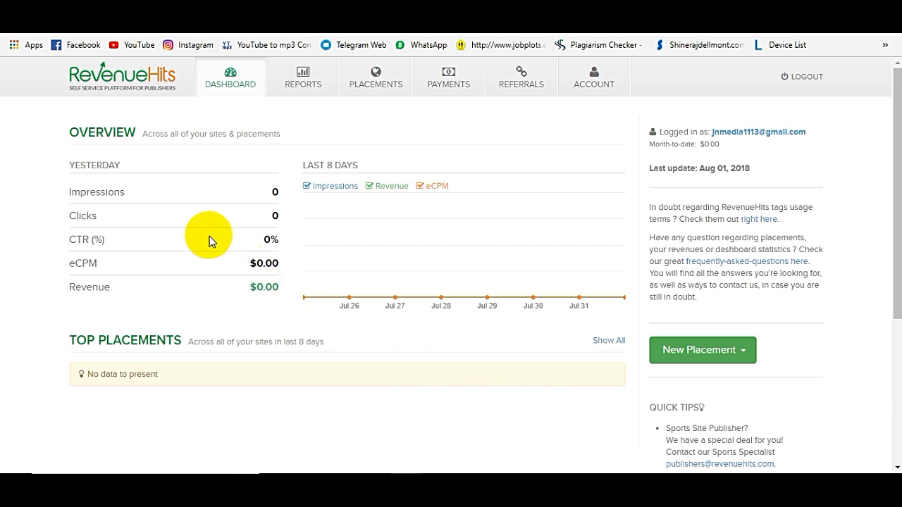
scroll(200, 321, down, 3)
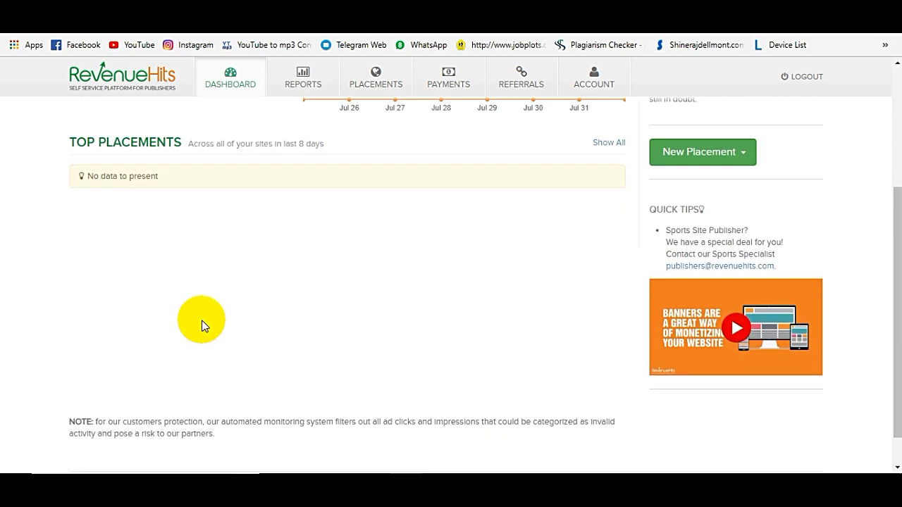
scroll(202, 303, up, 3)
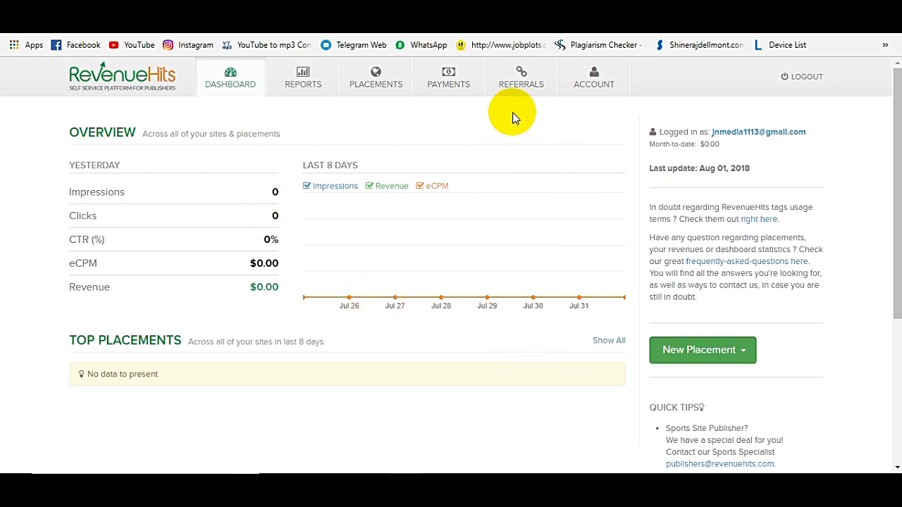
Open the account's placements and start creating a new site, reviewing the site information form.
click(375, 82)
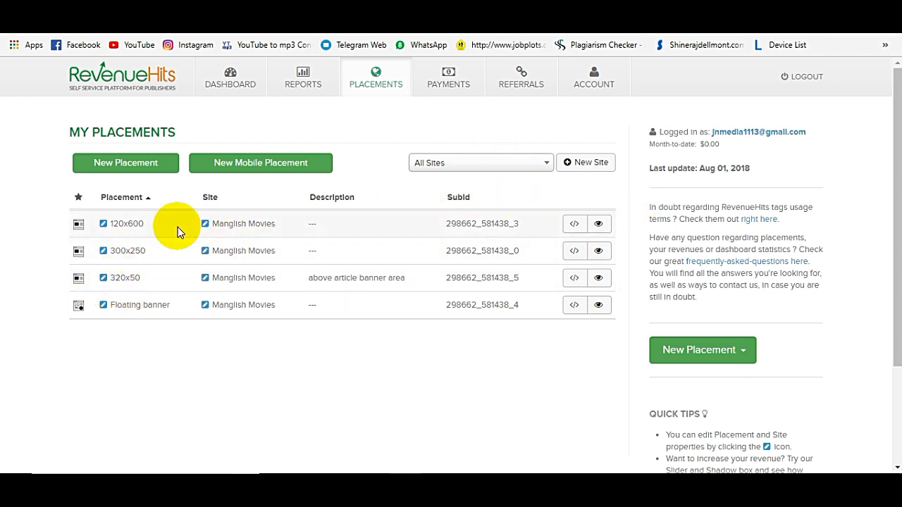
click(594, 165)
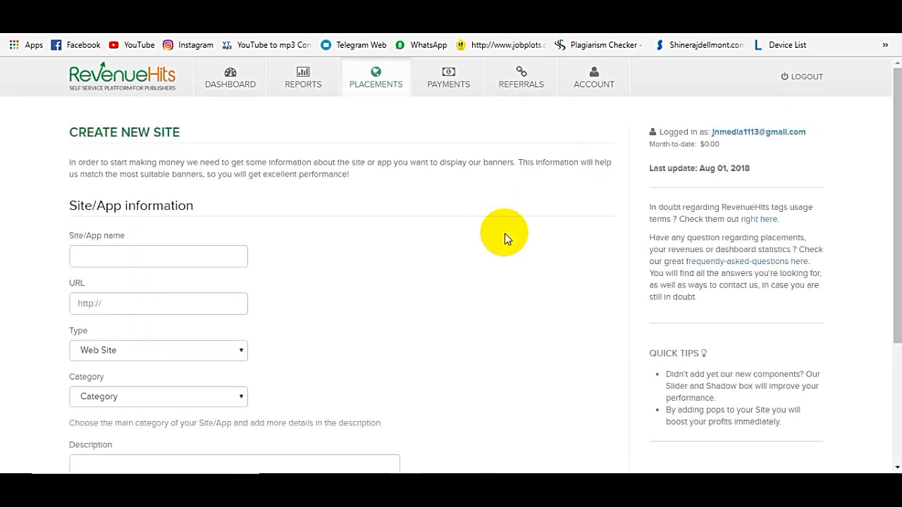
scroll(356, 232, down, 1)
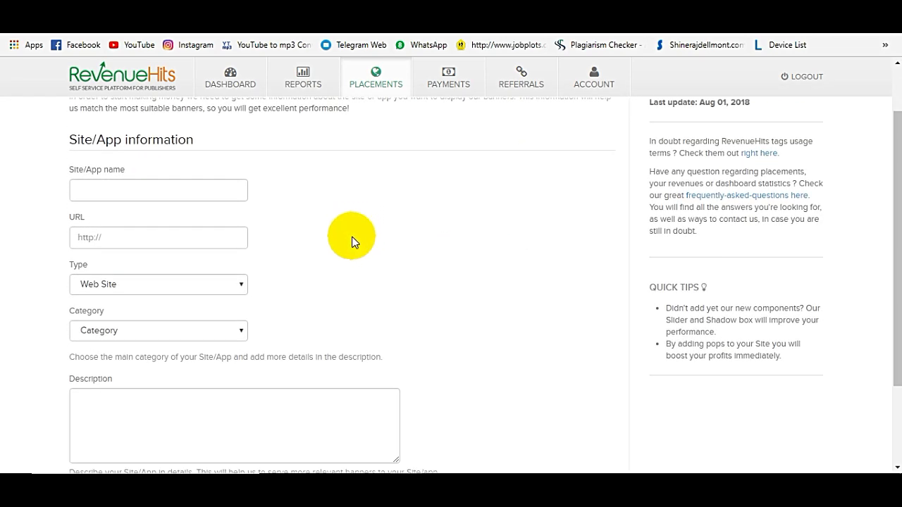
scroll(351, 237, down, 1)
scroll(351, 235, up, 1)
click(346, 208)
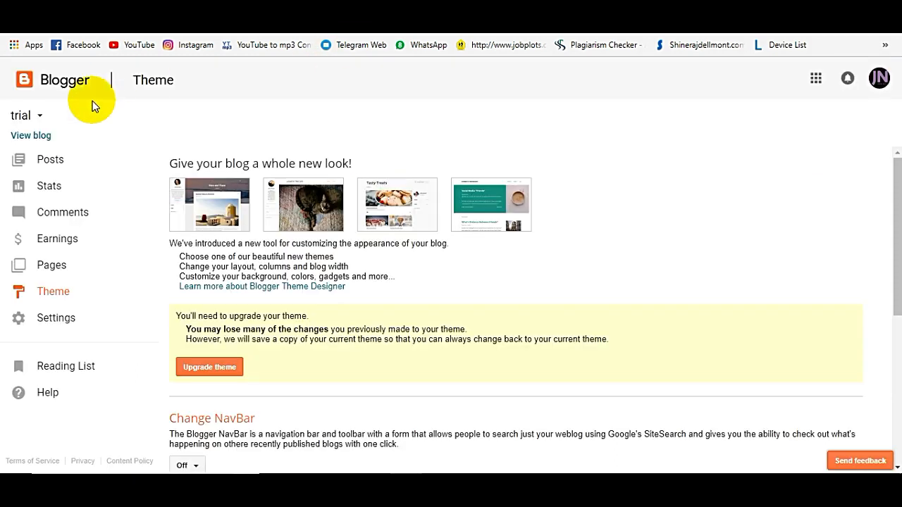
click(19, 136)
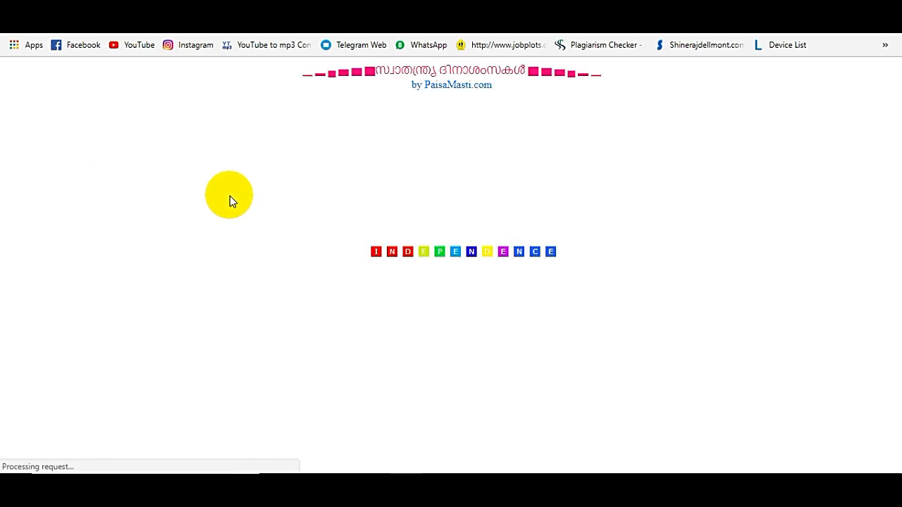
key(Return)
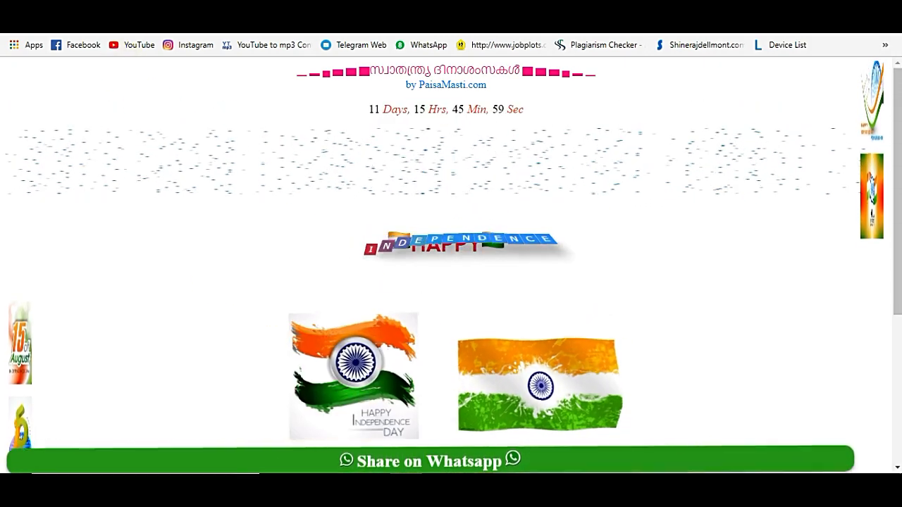
click(296, 26)
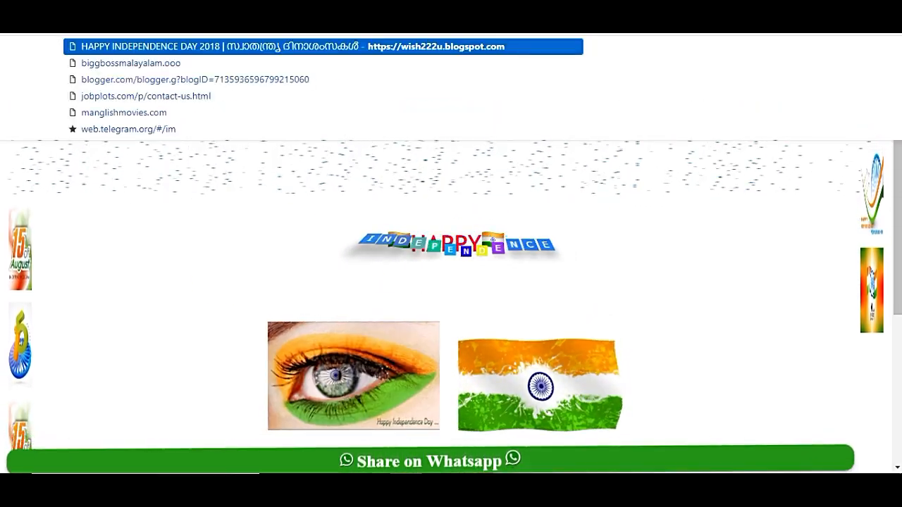
click(696, 7)
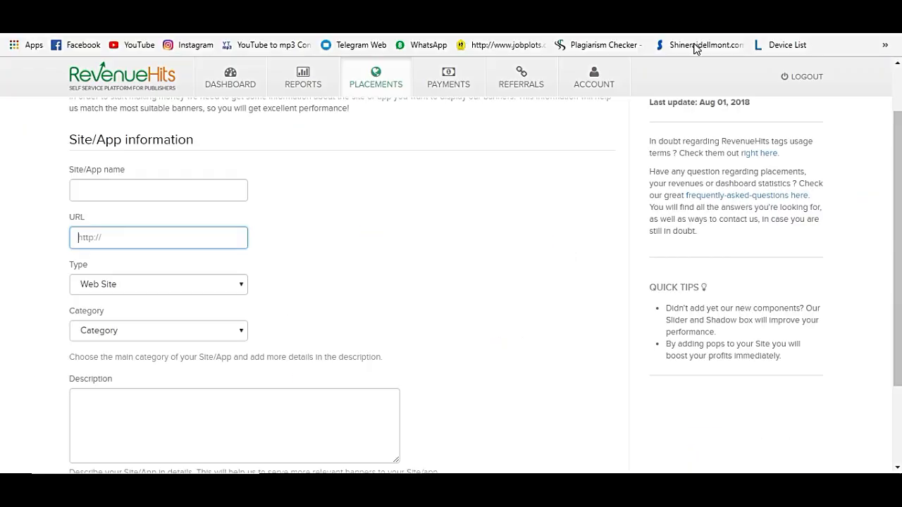
click(151, 235)
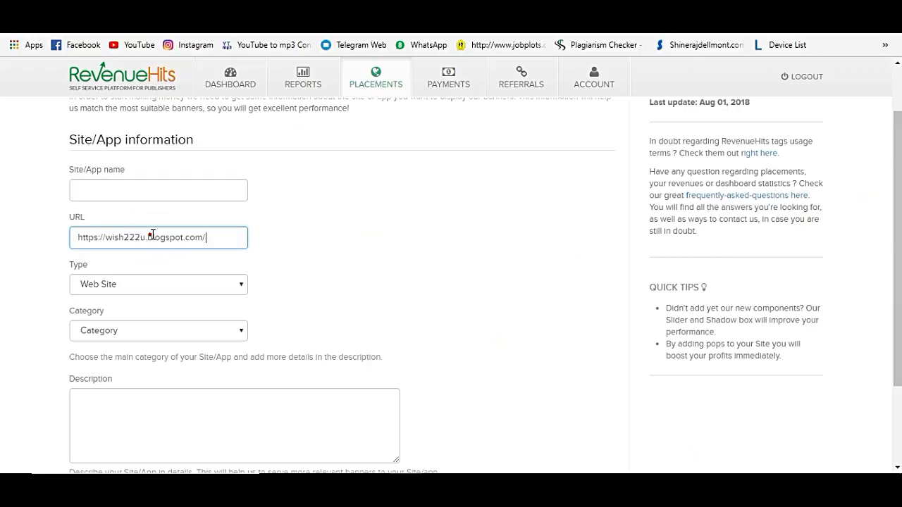
Complete the new site with the name wish222, category Entertainment and description wish222, and save it.
click(145, 191)
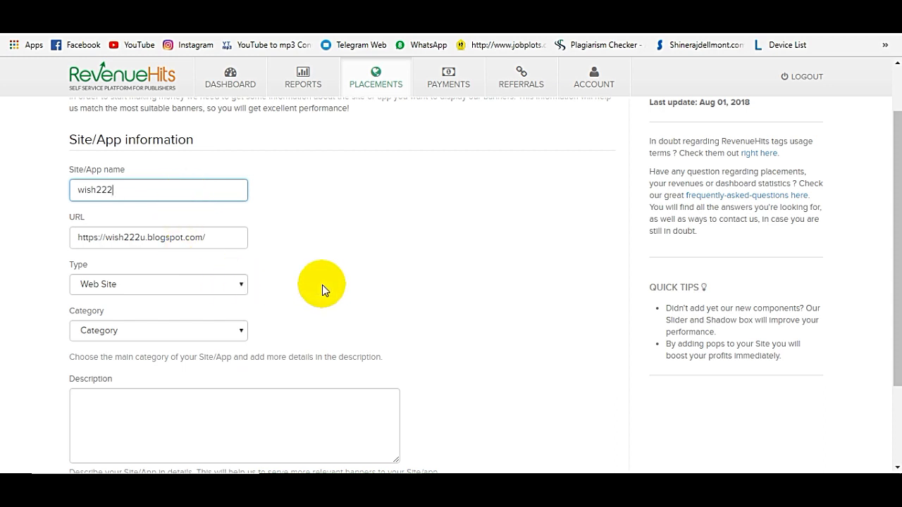
scroll(380, 282, down, 3)
click(239, 216)
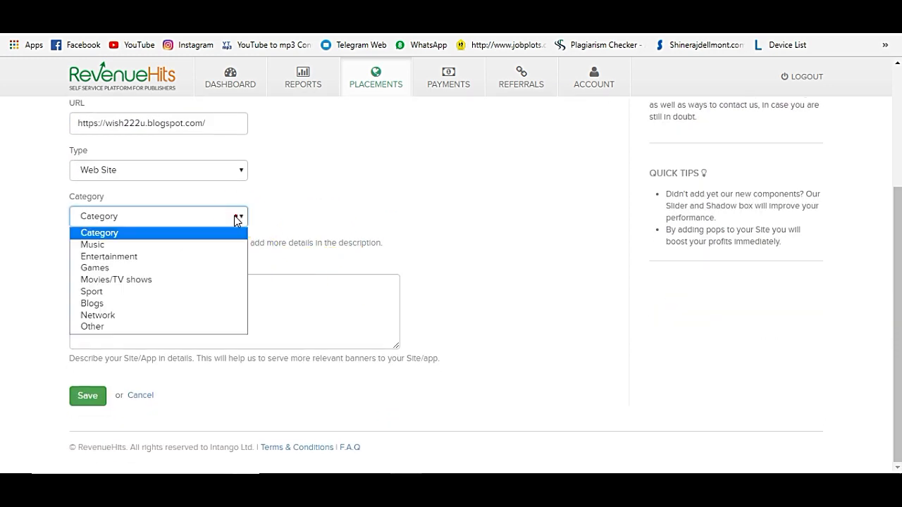
click(160, 258)
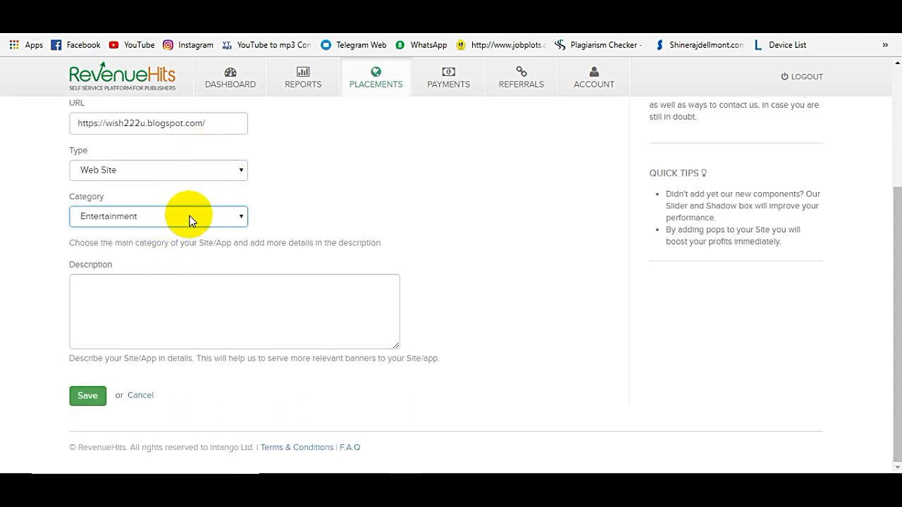
click(171, 294)
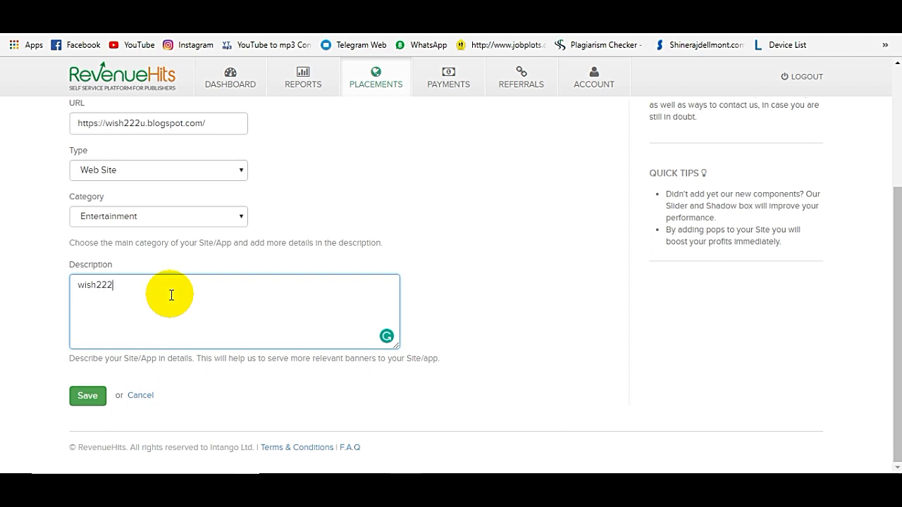
click(98, 395)
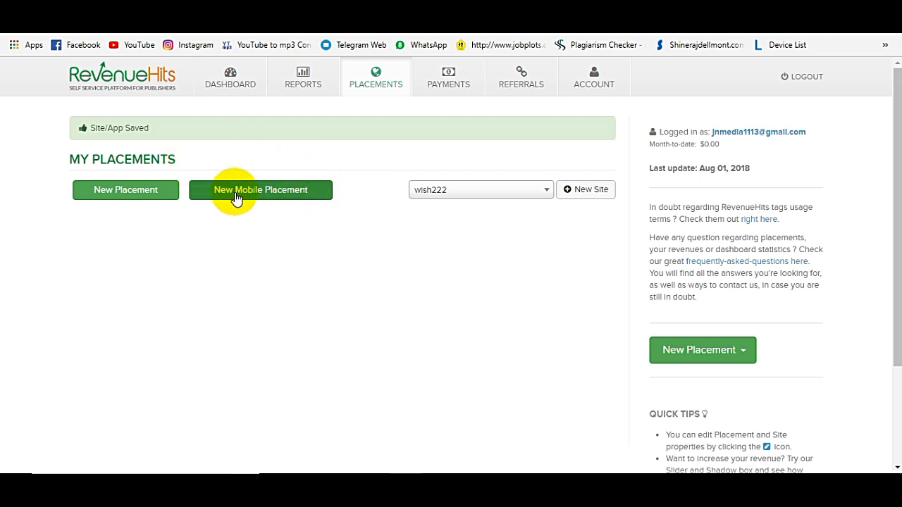
Start a new mobile placement for the wish222 site, choosing Mobile Banner as the placement type.
click(282, 195)
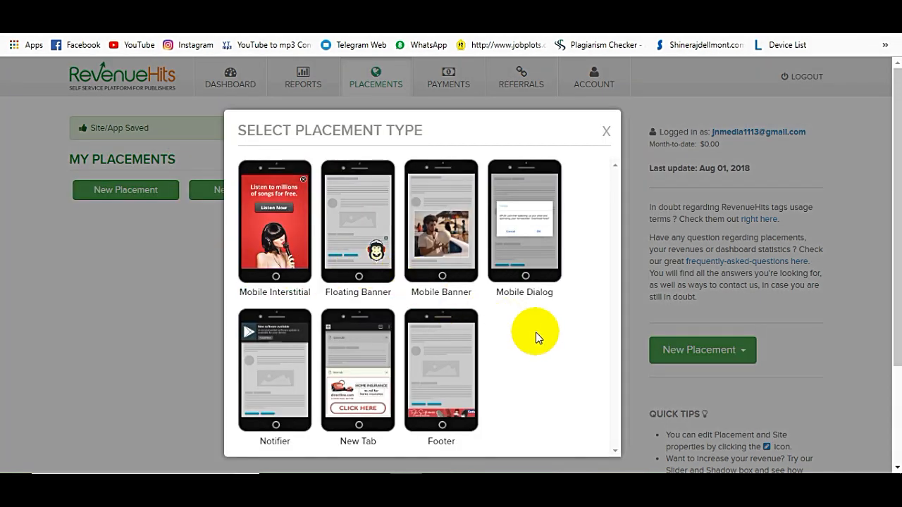
scroll(550, 324, down, 1)
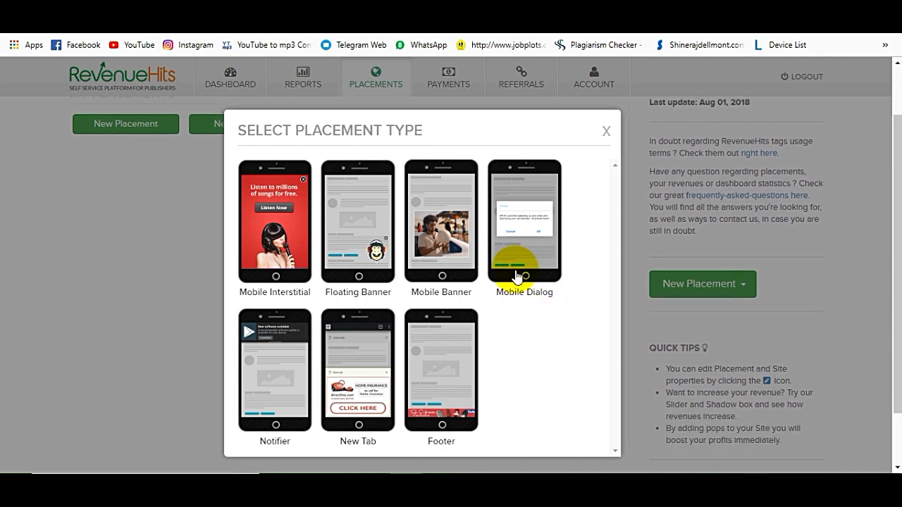
scroll(454, 320, down, 1)
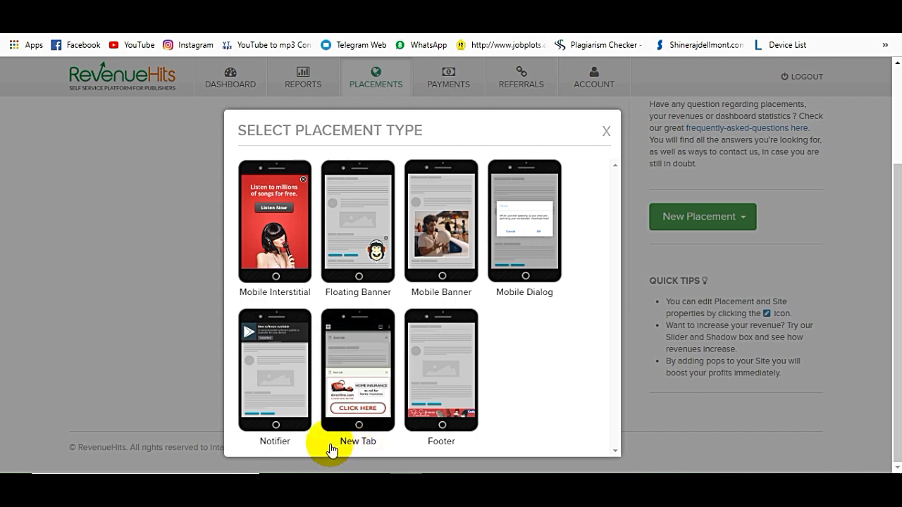
click(445, 259)
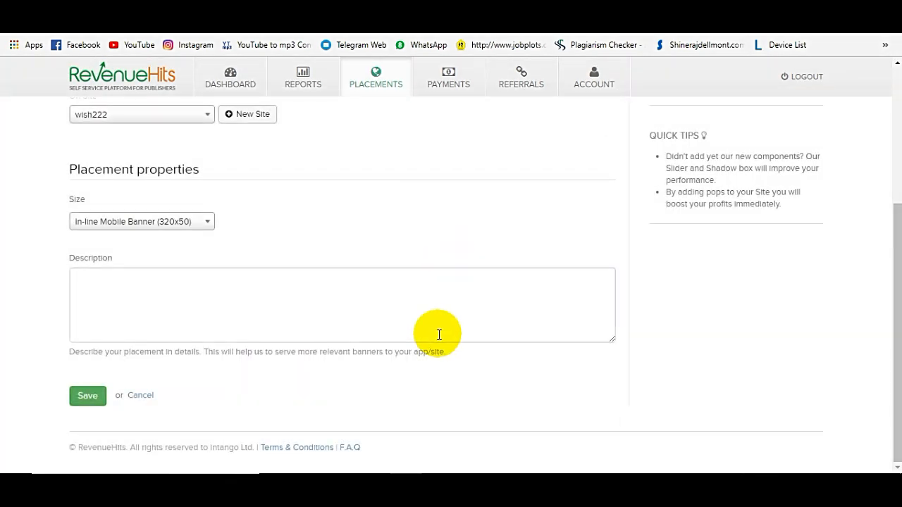
scroll(34, 263, up, 2)
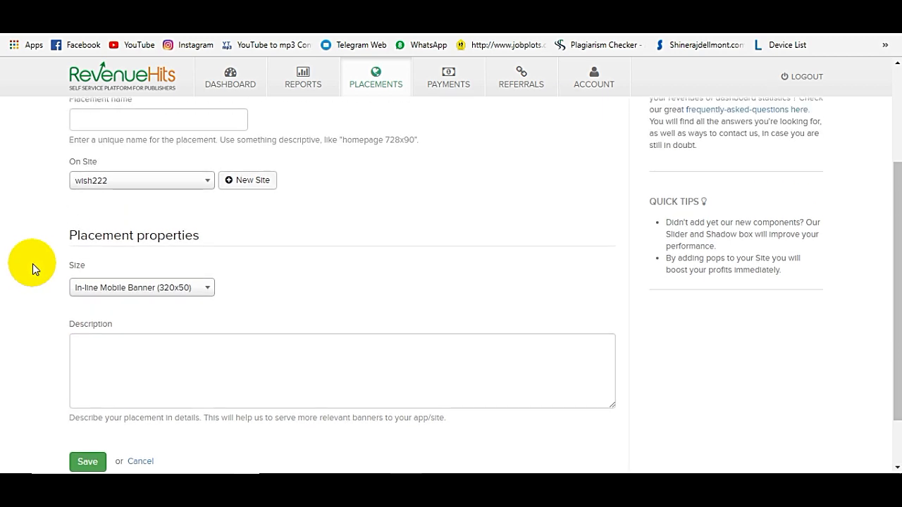
scroll(23, 243, up, 2)
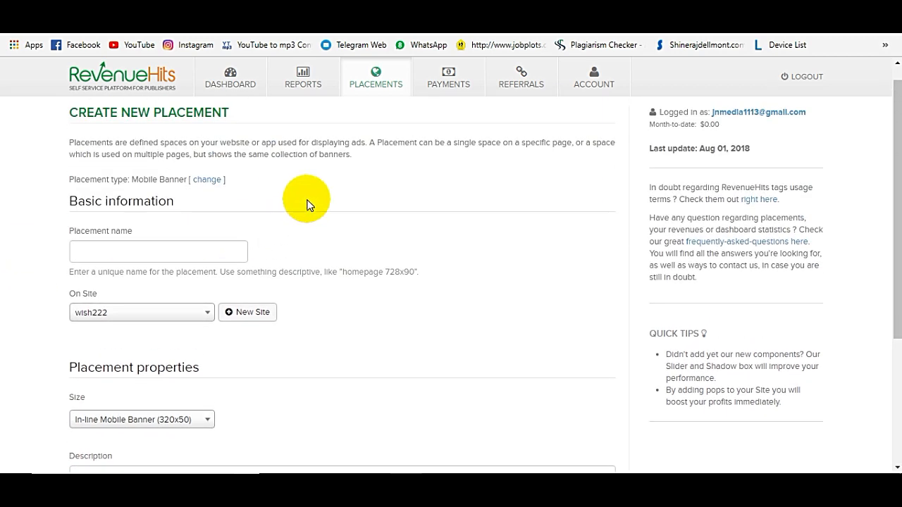
Set the placement's size to Mobile banner Ad (300x50) and name the placement 300x50.
click(131, 253)
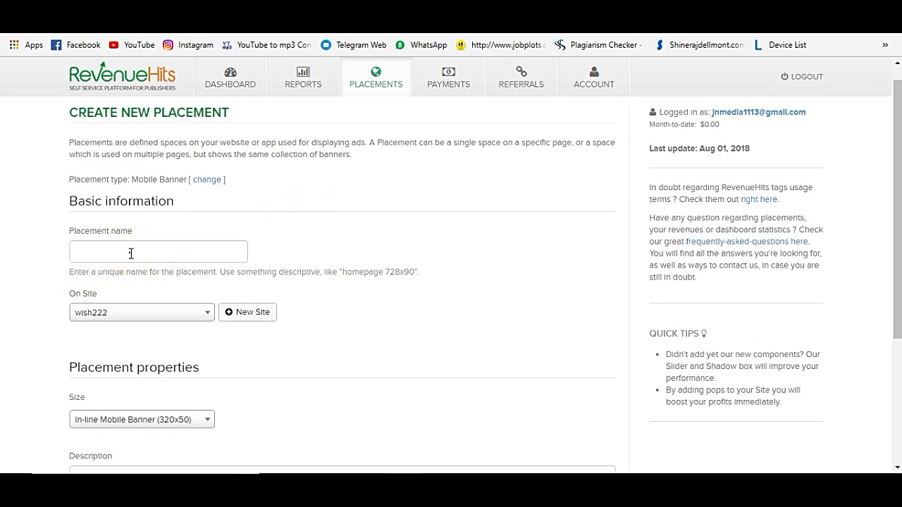
scroll(128, 144, down, 3)
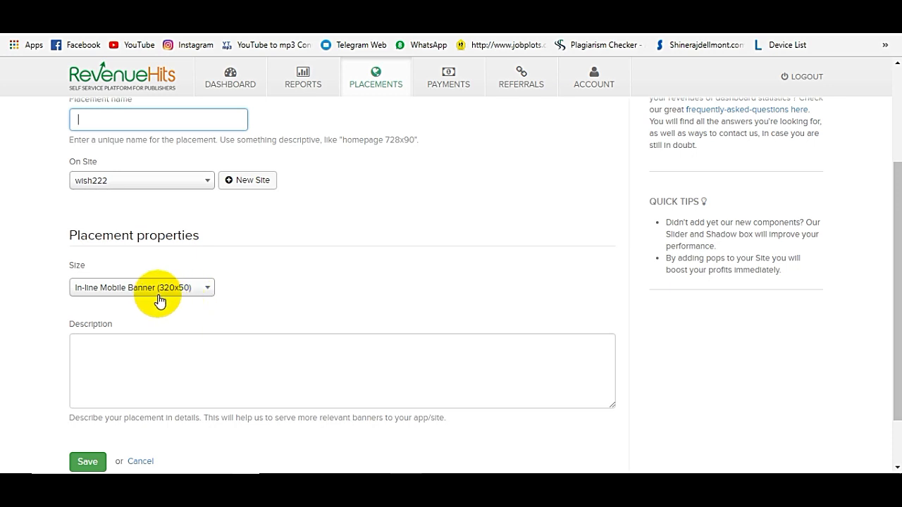
click(193, 291)
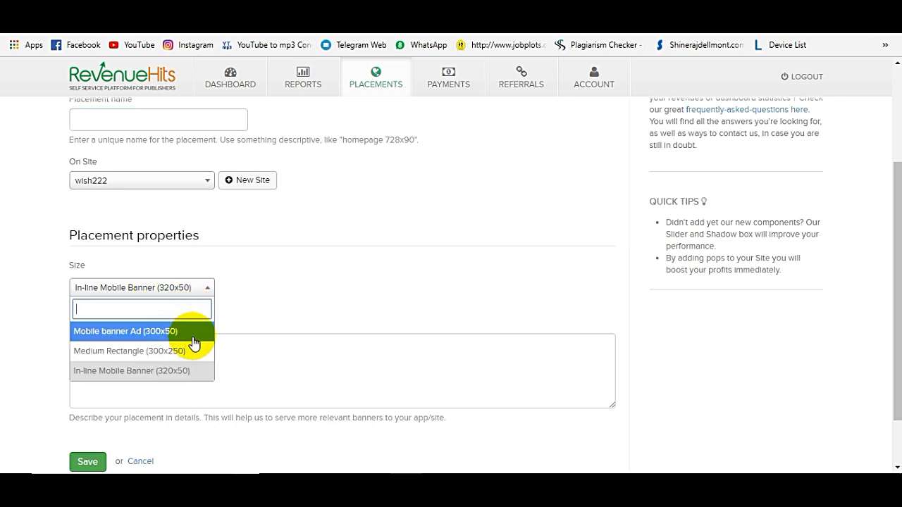
click(172, 339)
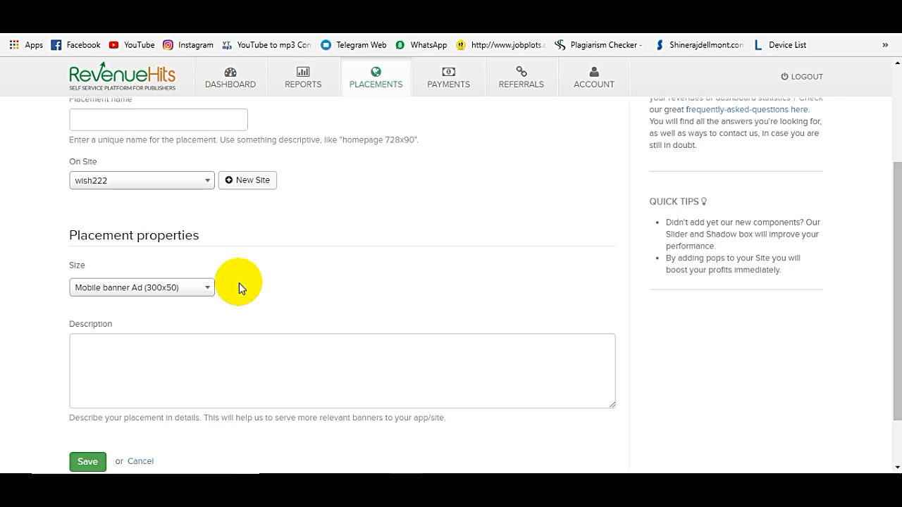
click(153, 125)
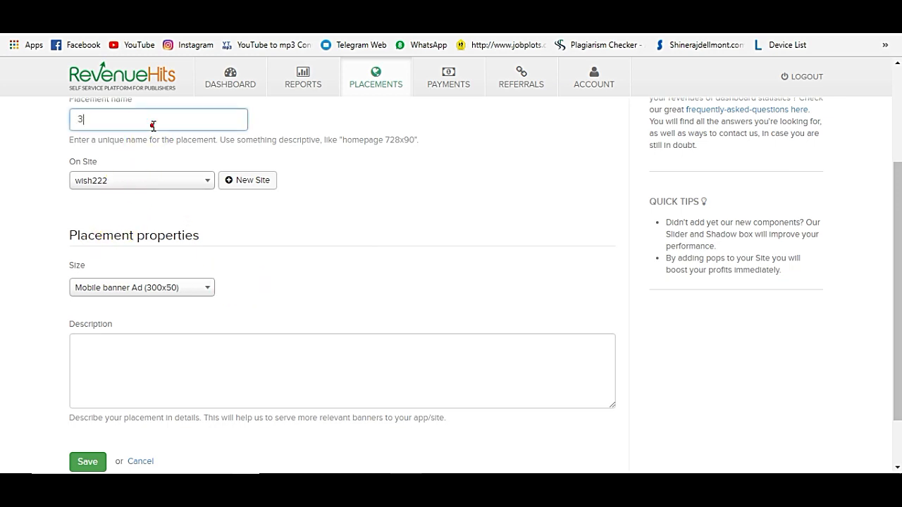
text(300x50)
click(346, 209)
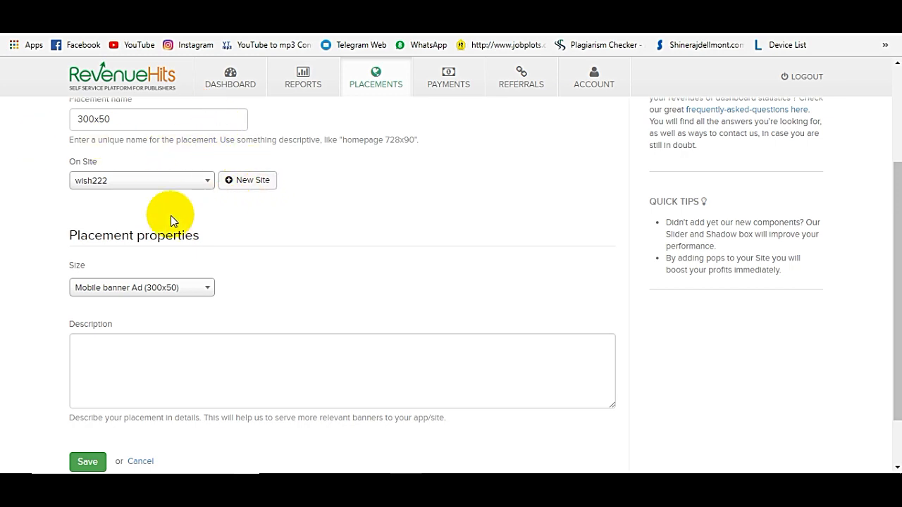
Enter 300x50 as the placement's description and save the new placement.
scroll(162, 218, down, 1)
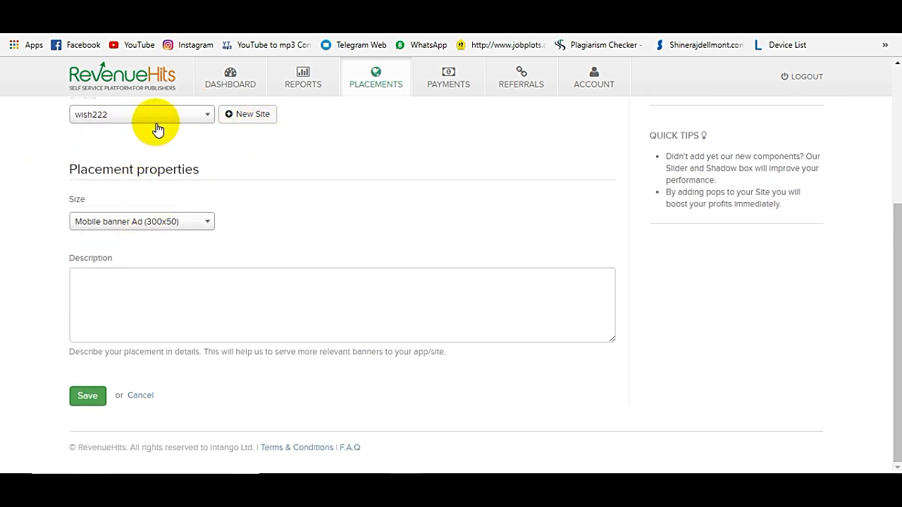
click(170, 119)
click(141, 217)
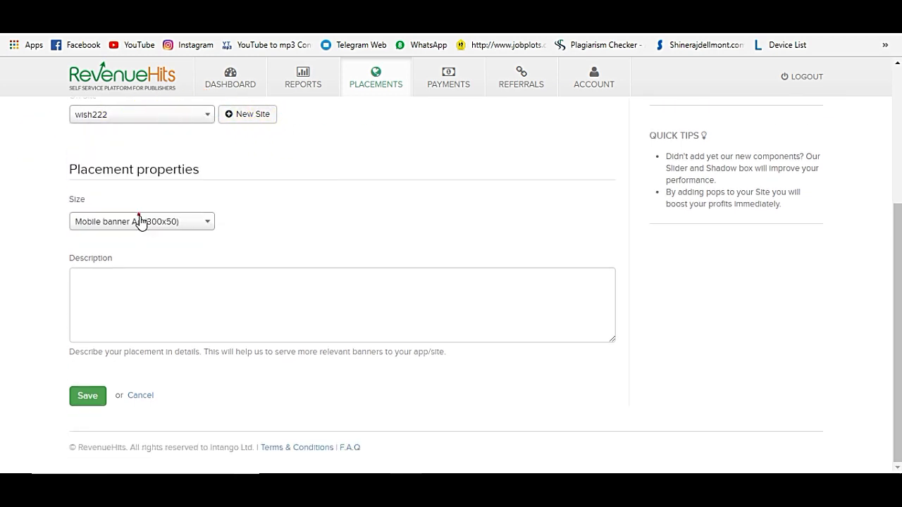
click(132, 293)
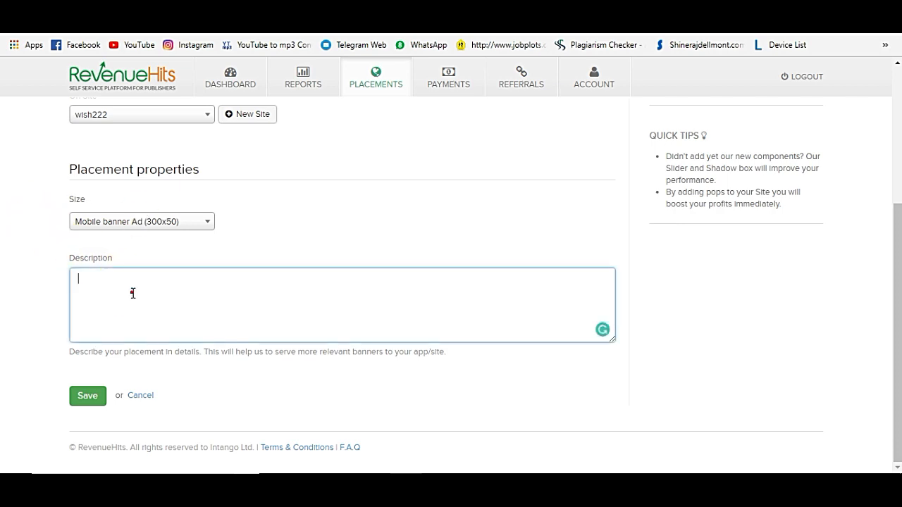
text(300x50)
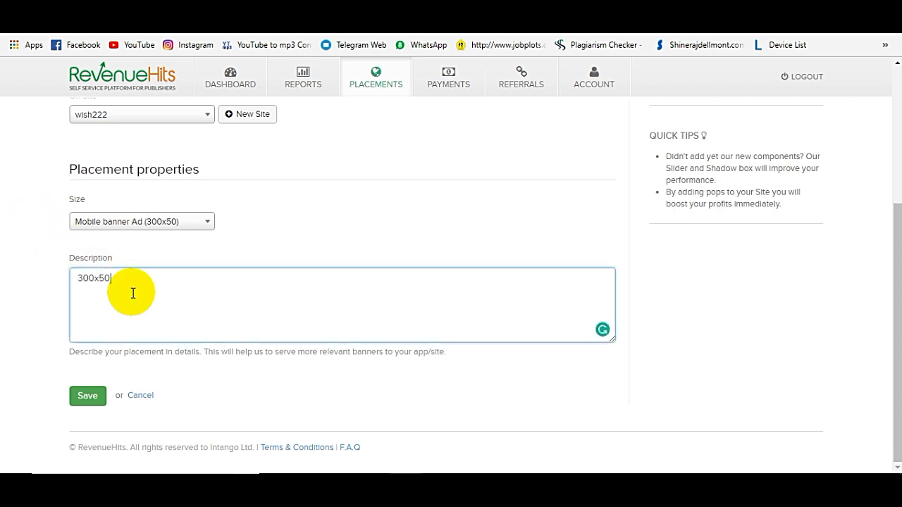
click(378, 203)
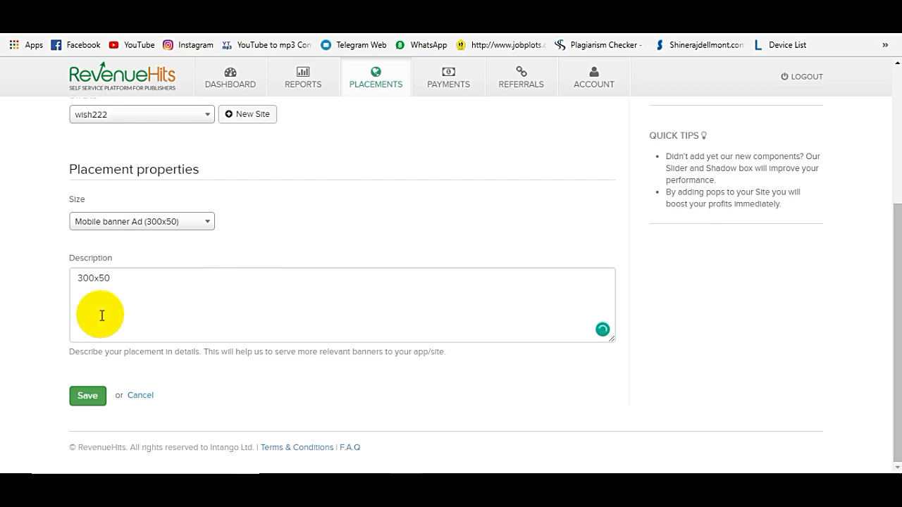
click(89, 399)
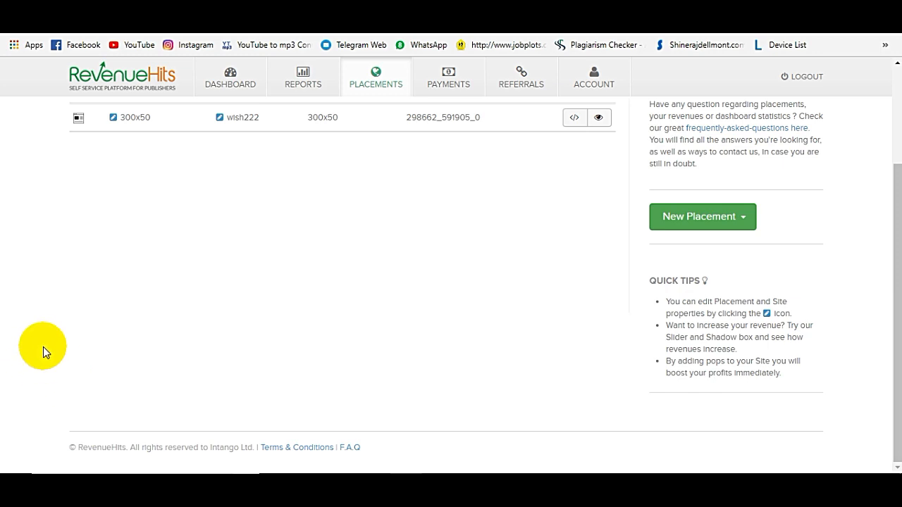
Open the tag code of the 300x50 placement and copy it to the clipboard.
scroll(30, 335, up, 2)
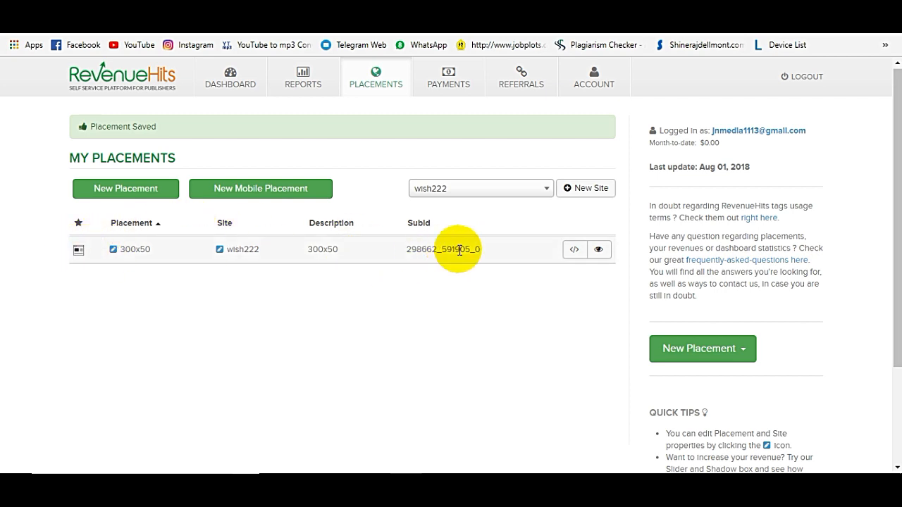
click(574, 251)
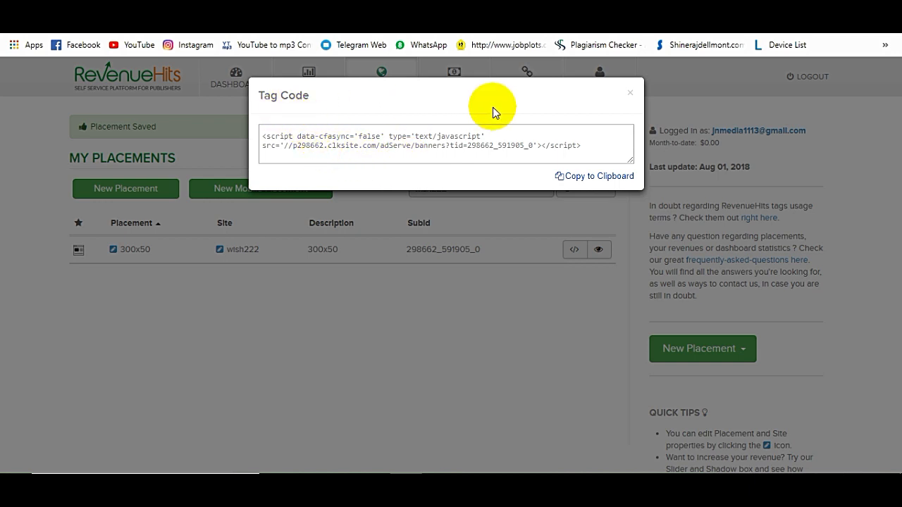
click(598, 181)
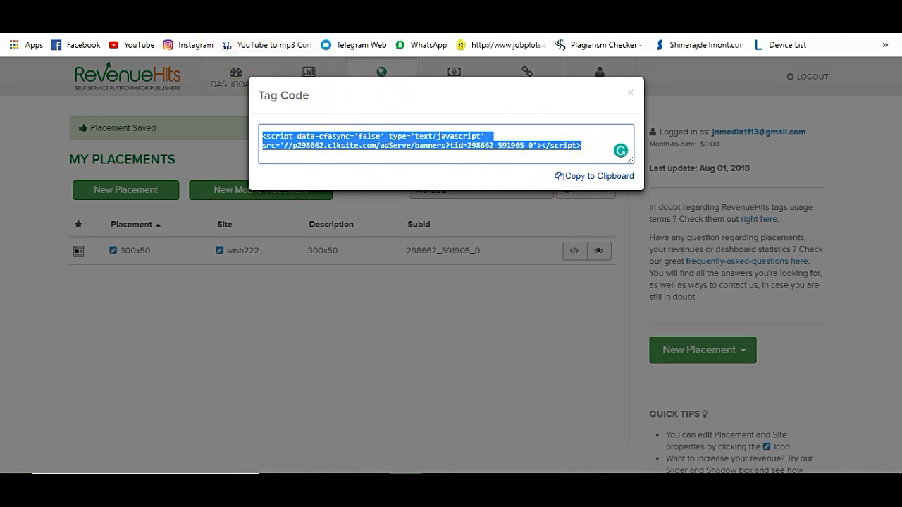
Switch to the trial blog's theme HTML in Blogger and paste the tag code under the Header AdSense and Center AdSense comments.
key(ctrl+Tab)
scroll(214, 202, down, 4)
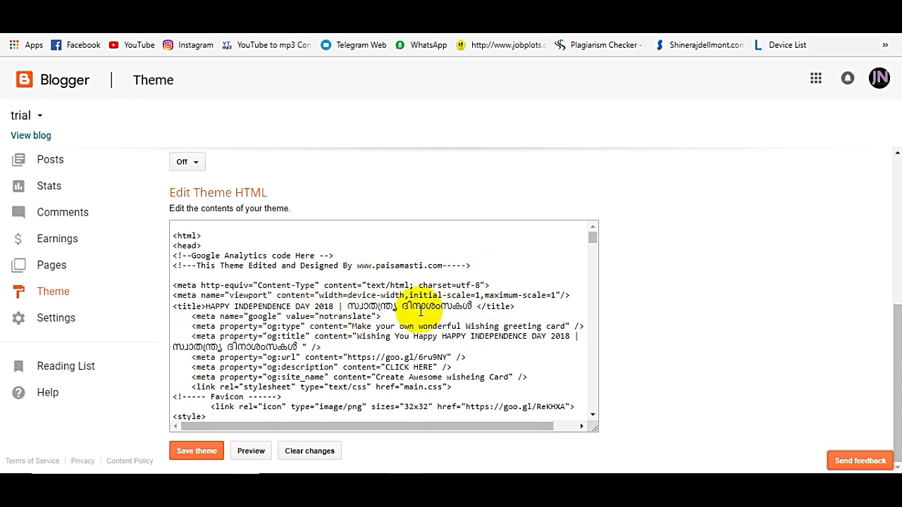
drag(595, 261, 591, 366)
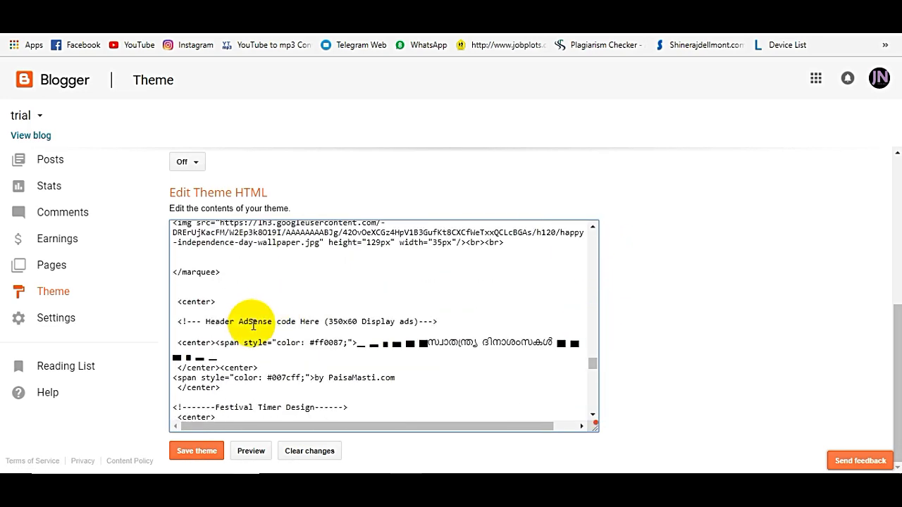
scroll(252, 322, down, 2)
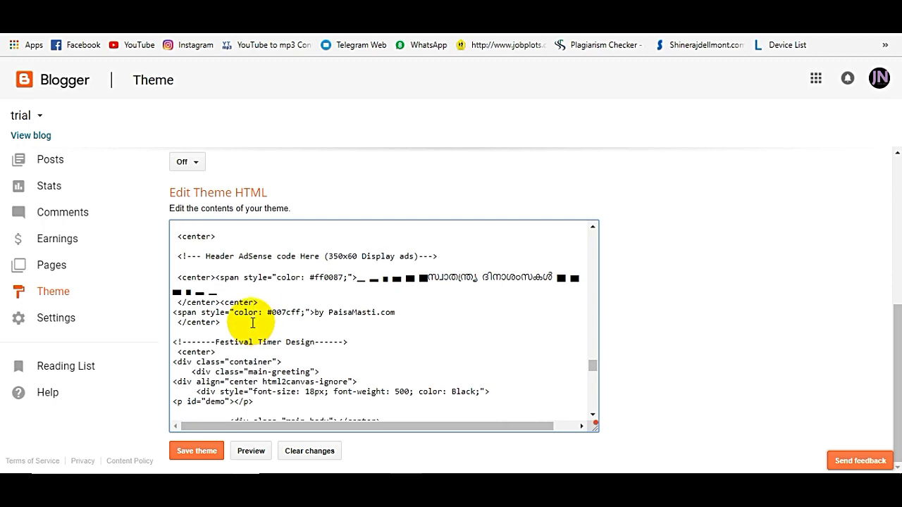
click(207, 264)
key(ctrl+v)
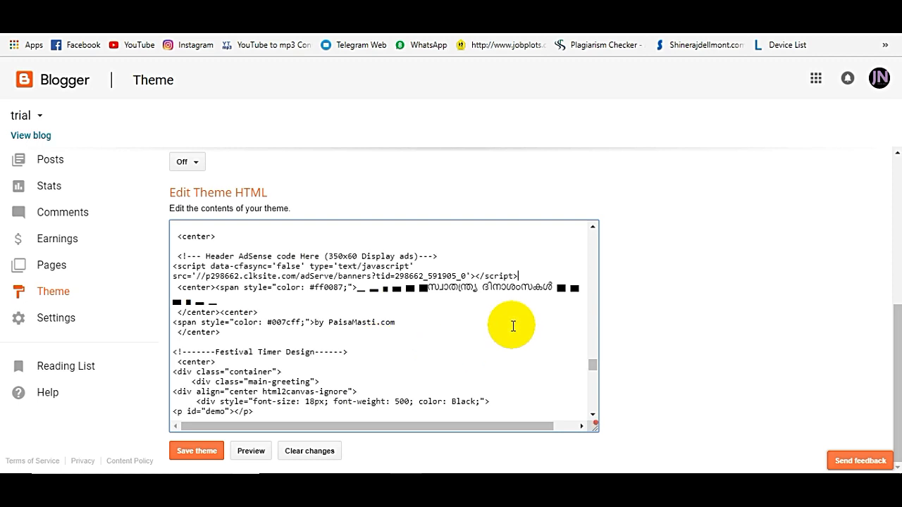
scroll(340, 341, down, 5)
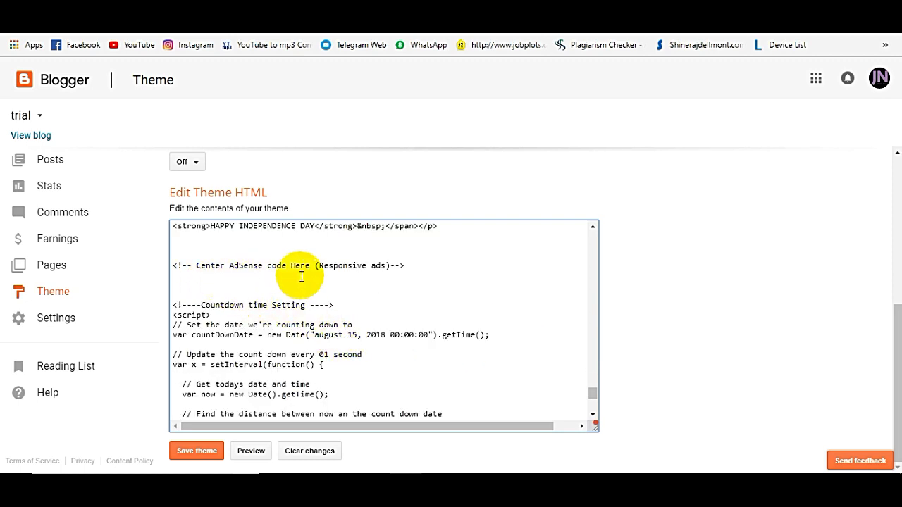
key(ctrl+v)
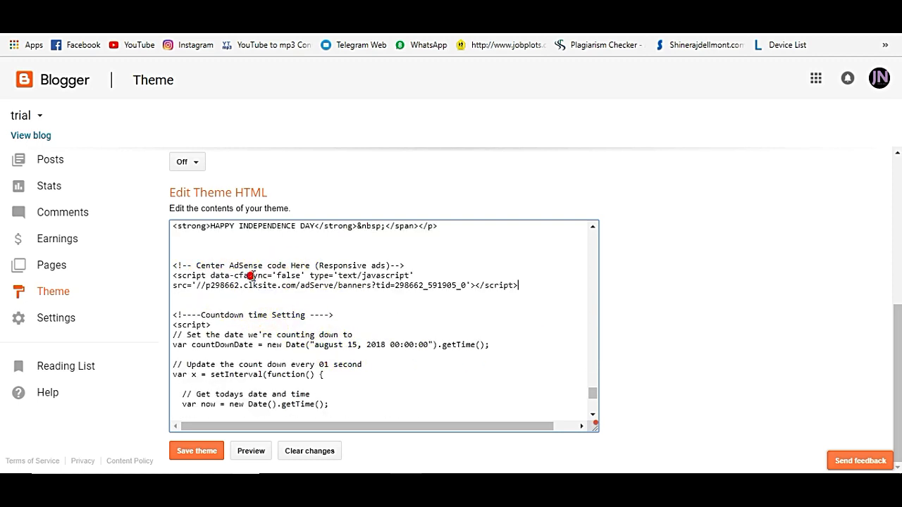
Paste the tag code under the Below AdSense comment in the theme HTML and save the theme.
scroll(449, 296, down, 10)
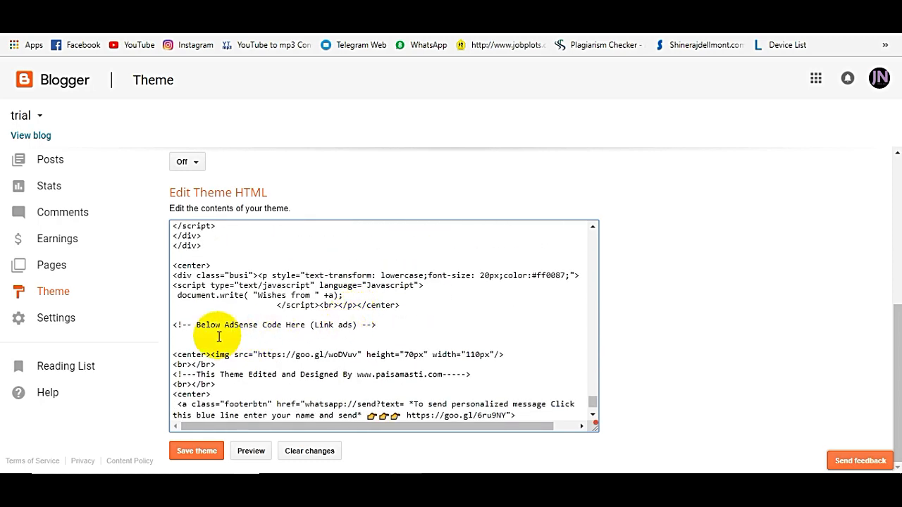
click(287, 336)
key(ctrl+v)
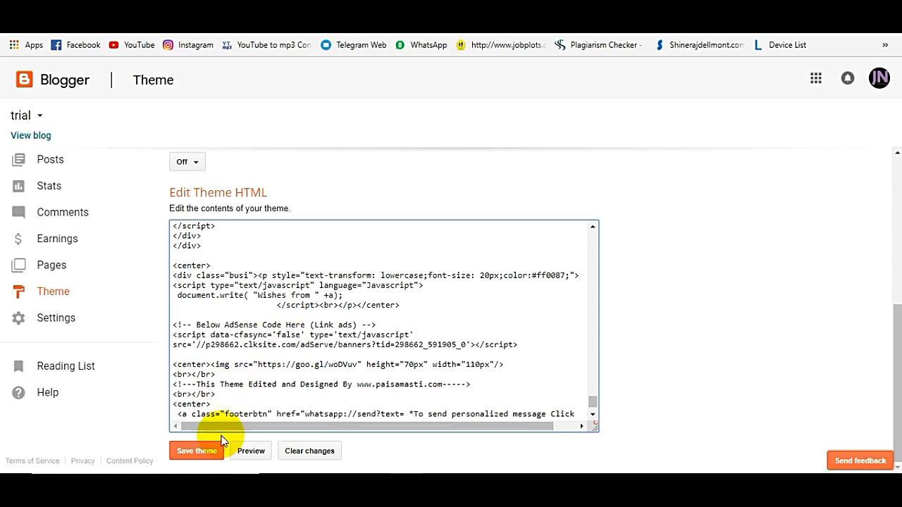
click(197, 452)
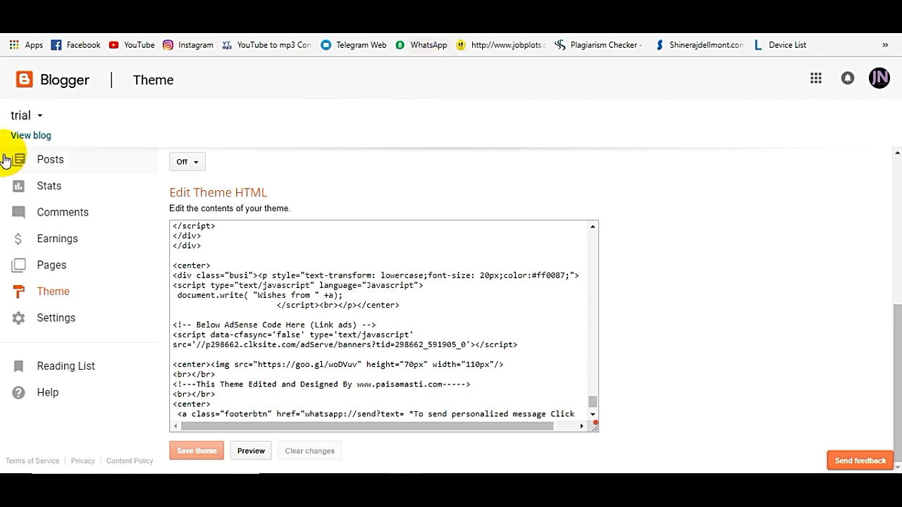
View the trial blog and check how the ads display along the page.
click(33, 136)
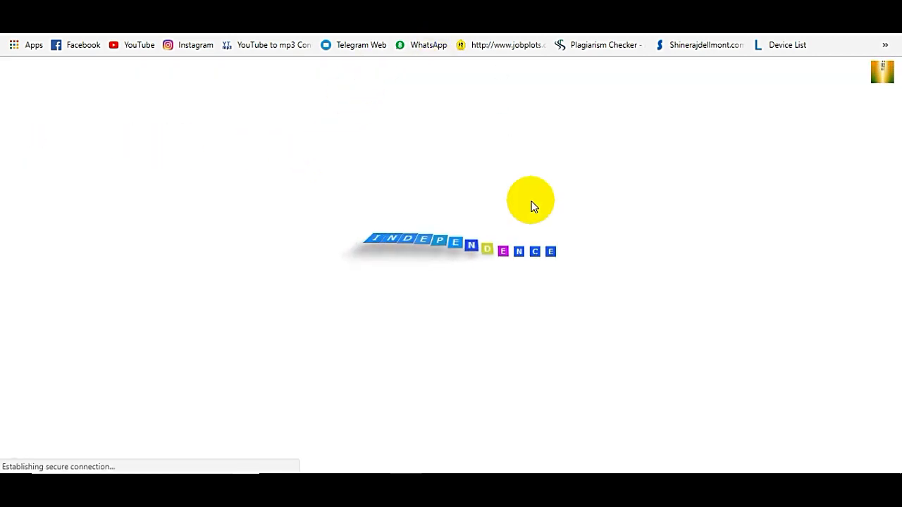
click(563, 159)
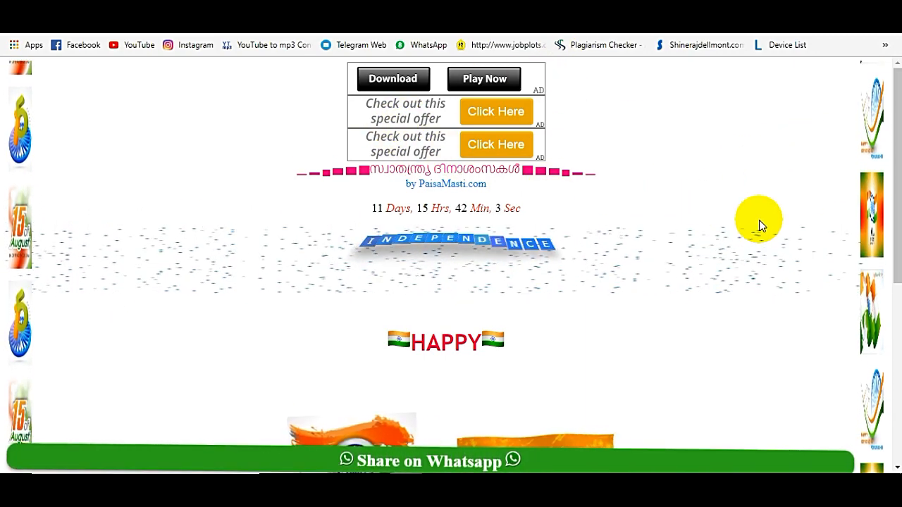
scroll(758, 220, down, 5)
scroll(705, 257, up, 5)
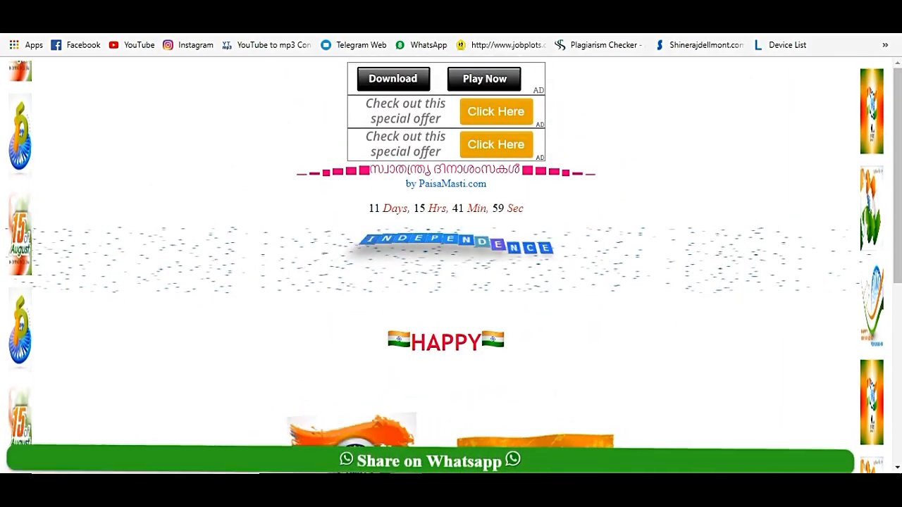
Reduce the browser to a narrow, phone-like window and examine the blog's layout and ads down the page.
click(856, 7)
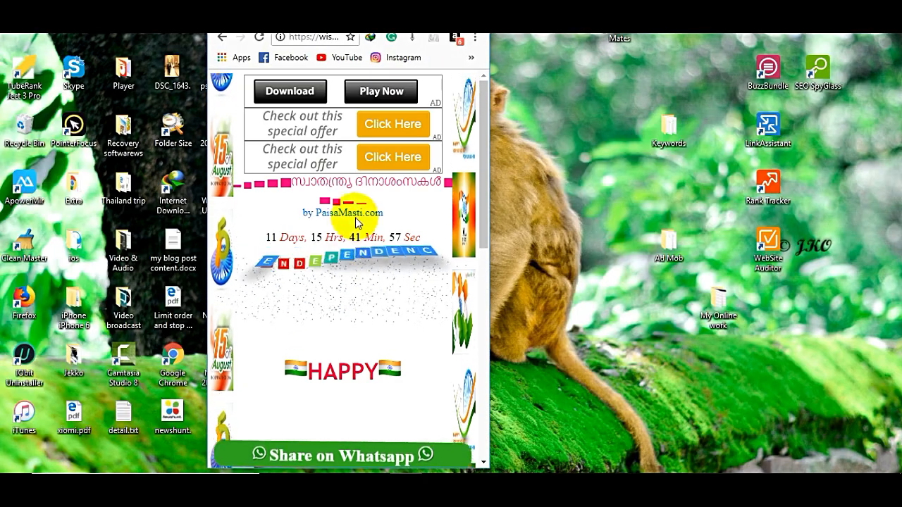
scroll(371, 265, down, 5)
scroll(371, 265, down, 2)
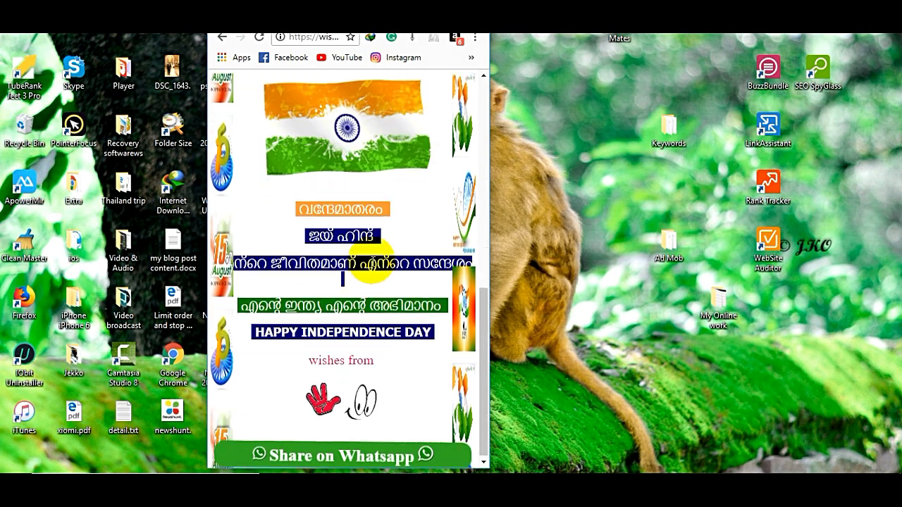
Restore the browser to full width and examine the trial blog's ads and layout from top to bottom.
scroll(324, 345, up, 1)
scroll(331, 296, up, 6)
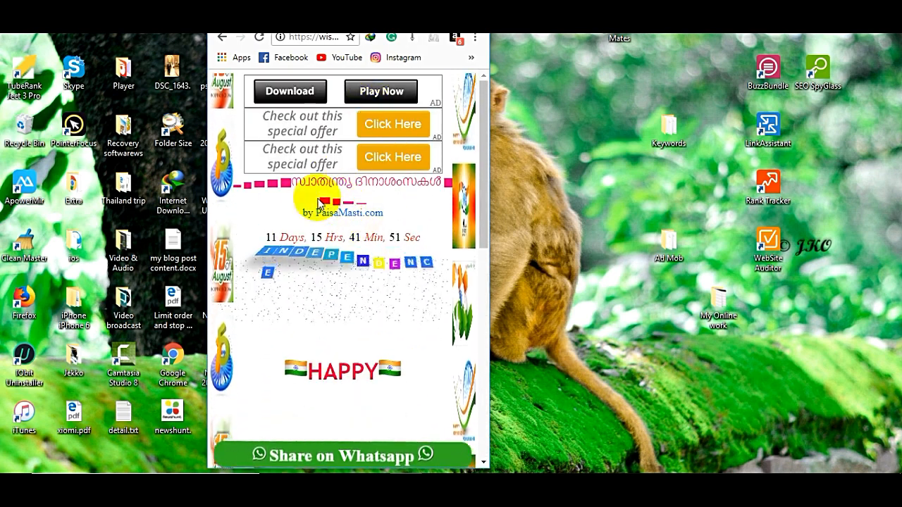
click(442, 15)
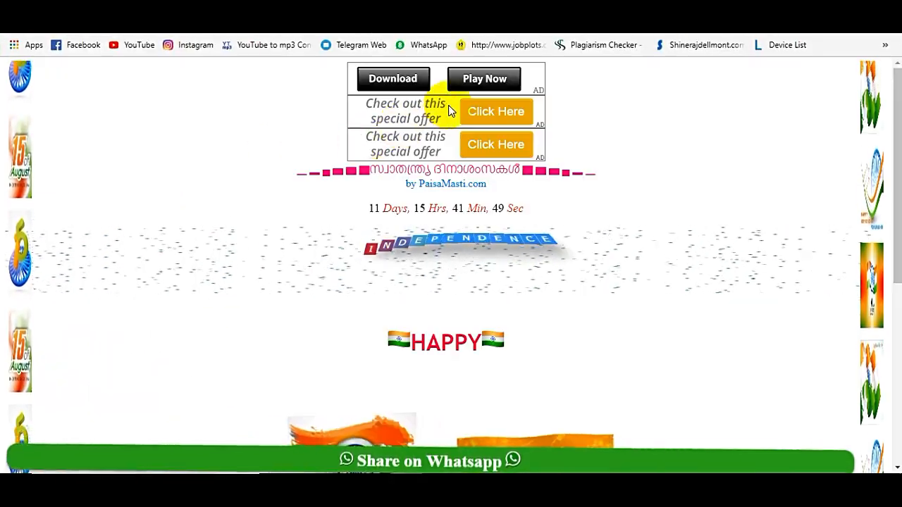
scroll(467, 276, down, 2)
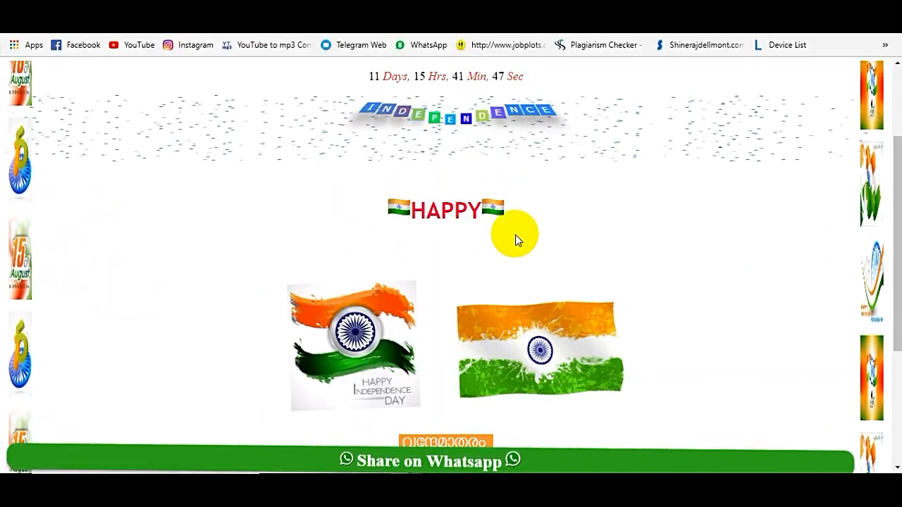
scroll(515, 234, down, 3)
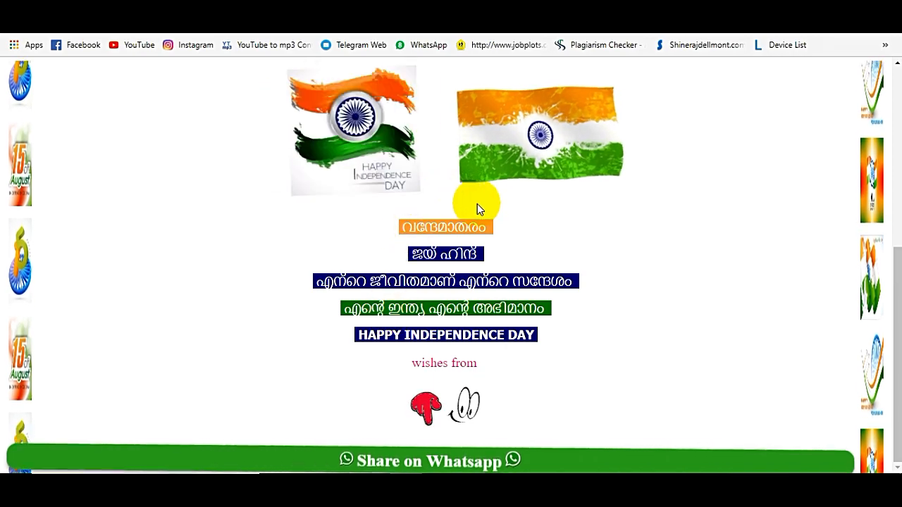
scroll(470, 363, up, 5)
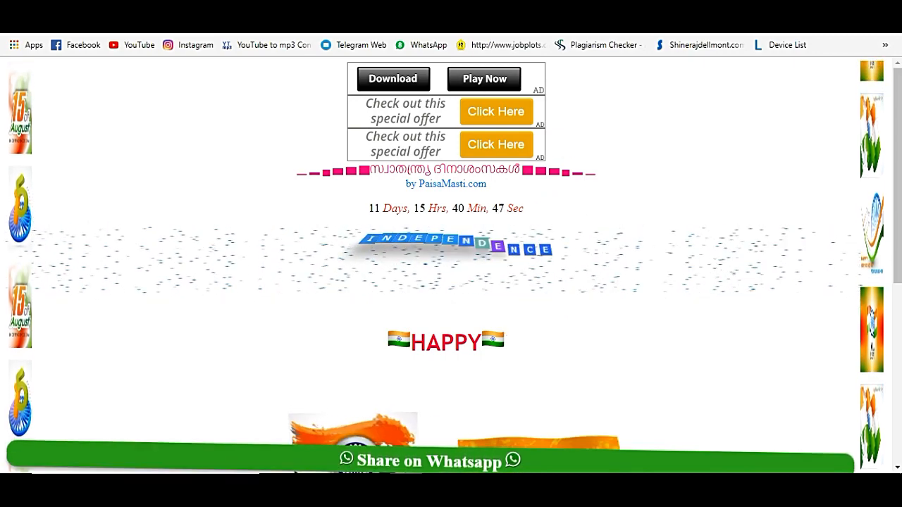
Compare the lower part of the blog with the Below AdSense code in Blogger's theme HTML, and recheck the ads atop the blog.
scroll(473, 202, down, 3)
scroll(502, 187, down, 2)
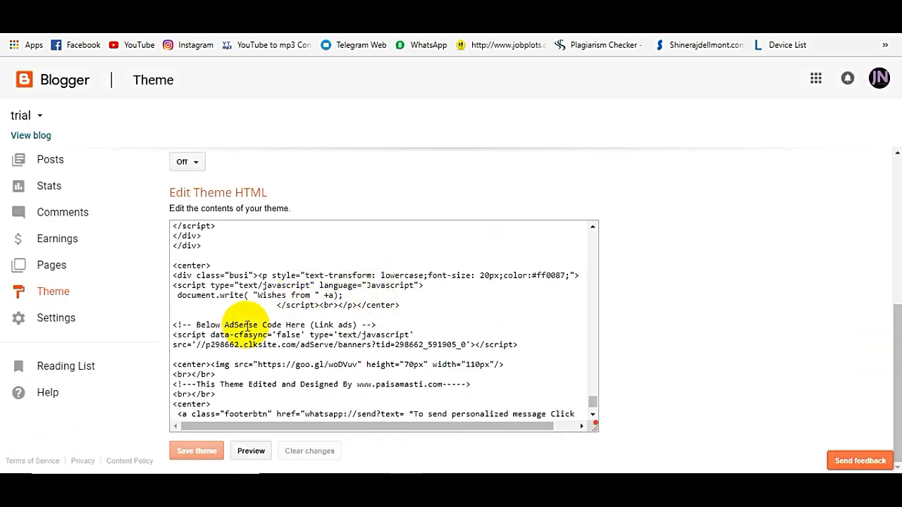
scroll(247, 326, down, 2)
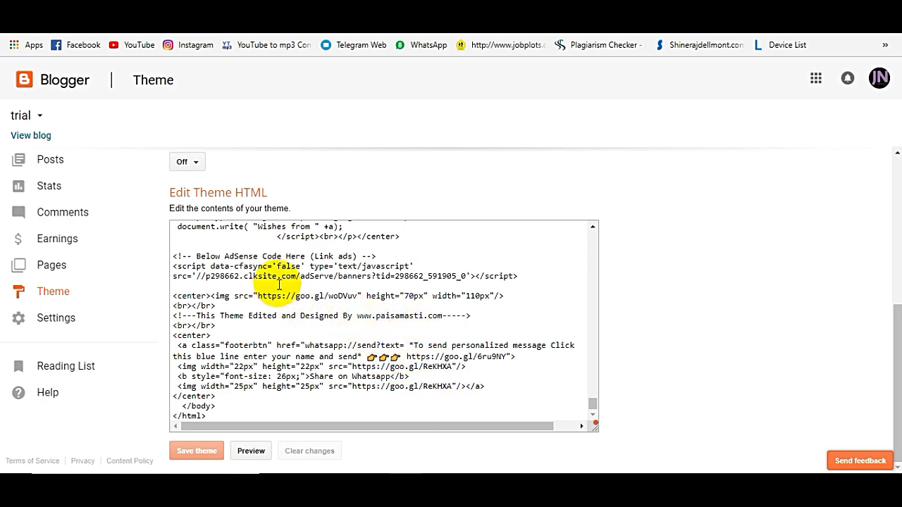
scroll(279, 284, up, 10)
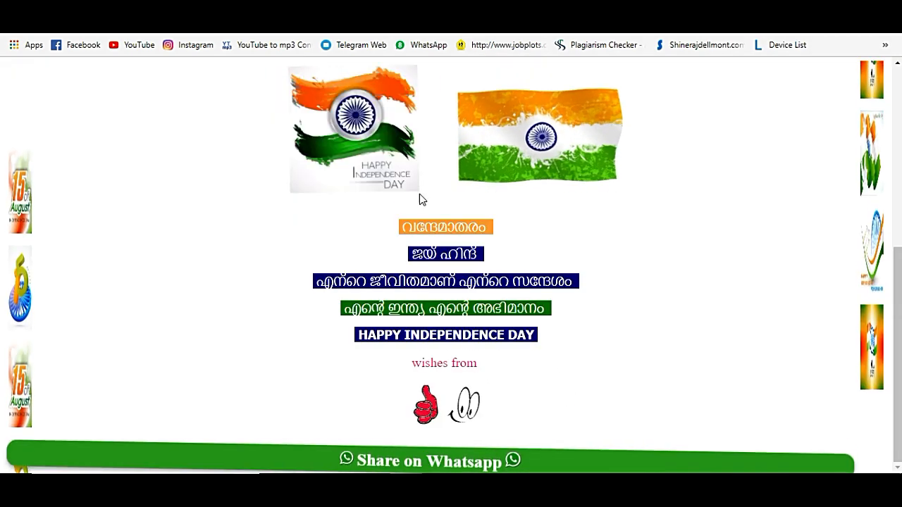
scroll(419, 198, up, 5)
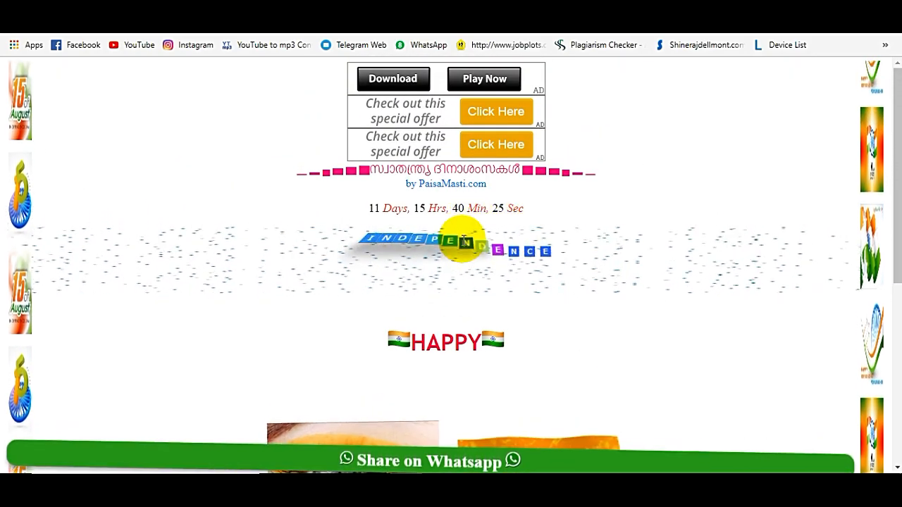